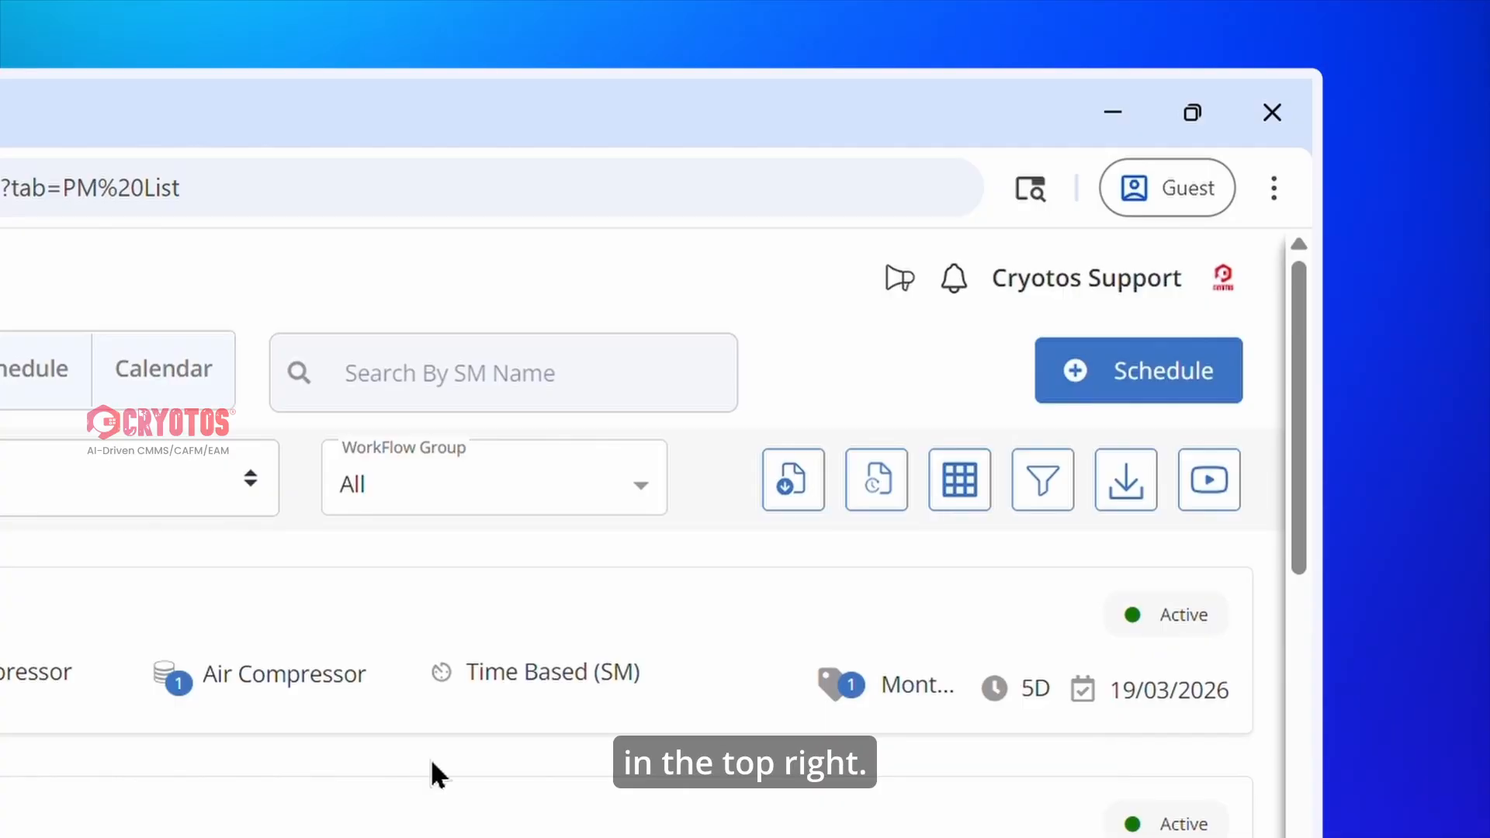
# Create a new maintenance schedule and name it Air Compressor.
pyautogui.click(1195, 382)
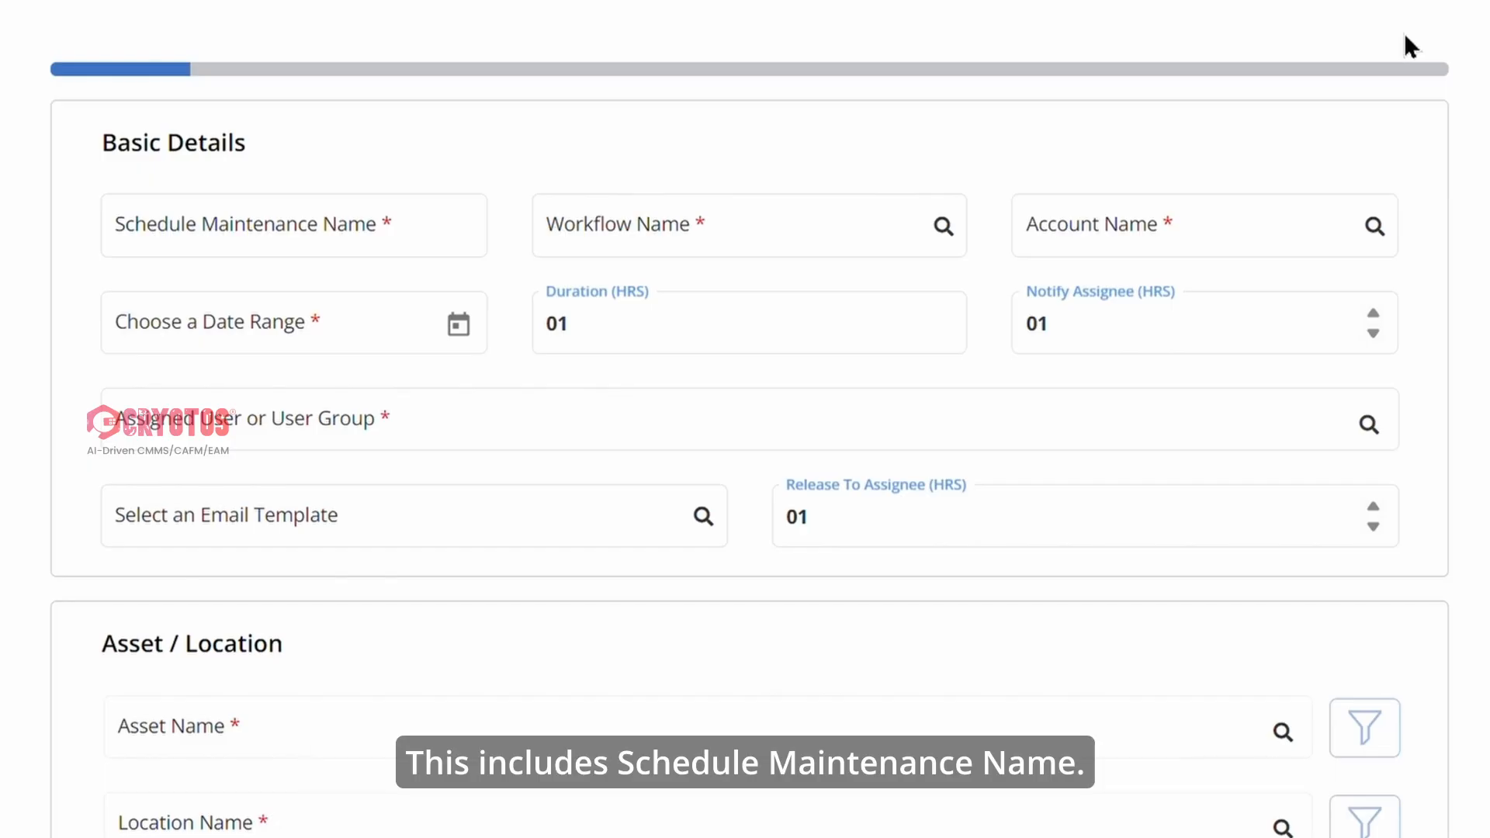
pyautogui.click(393, 240)
pyautogui.write('Air')
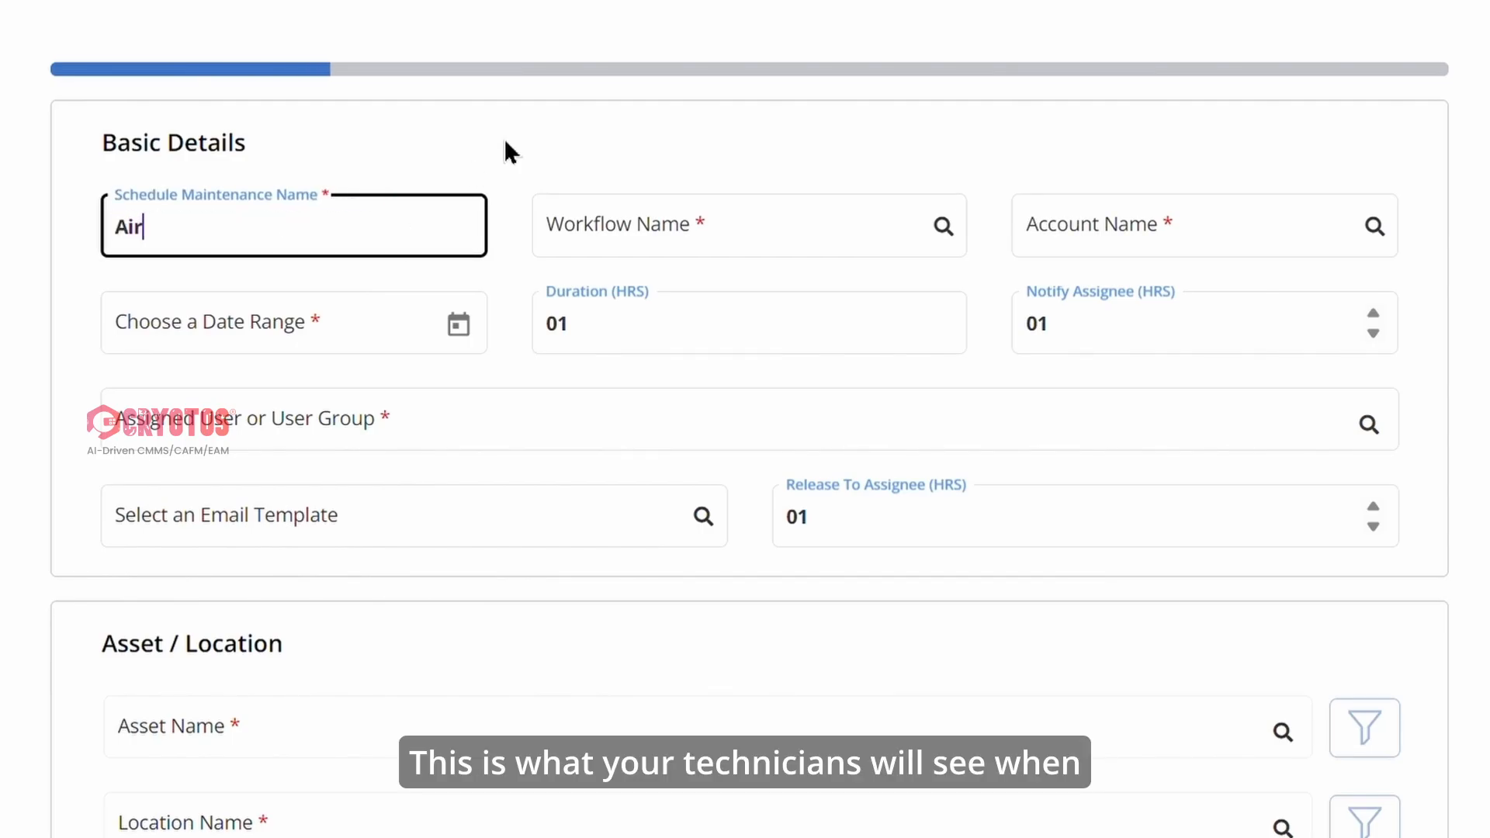
pyautogui.write(' Comp')
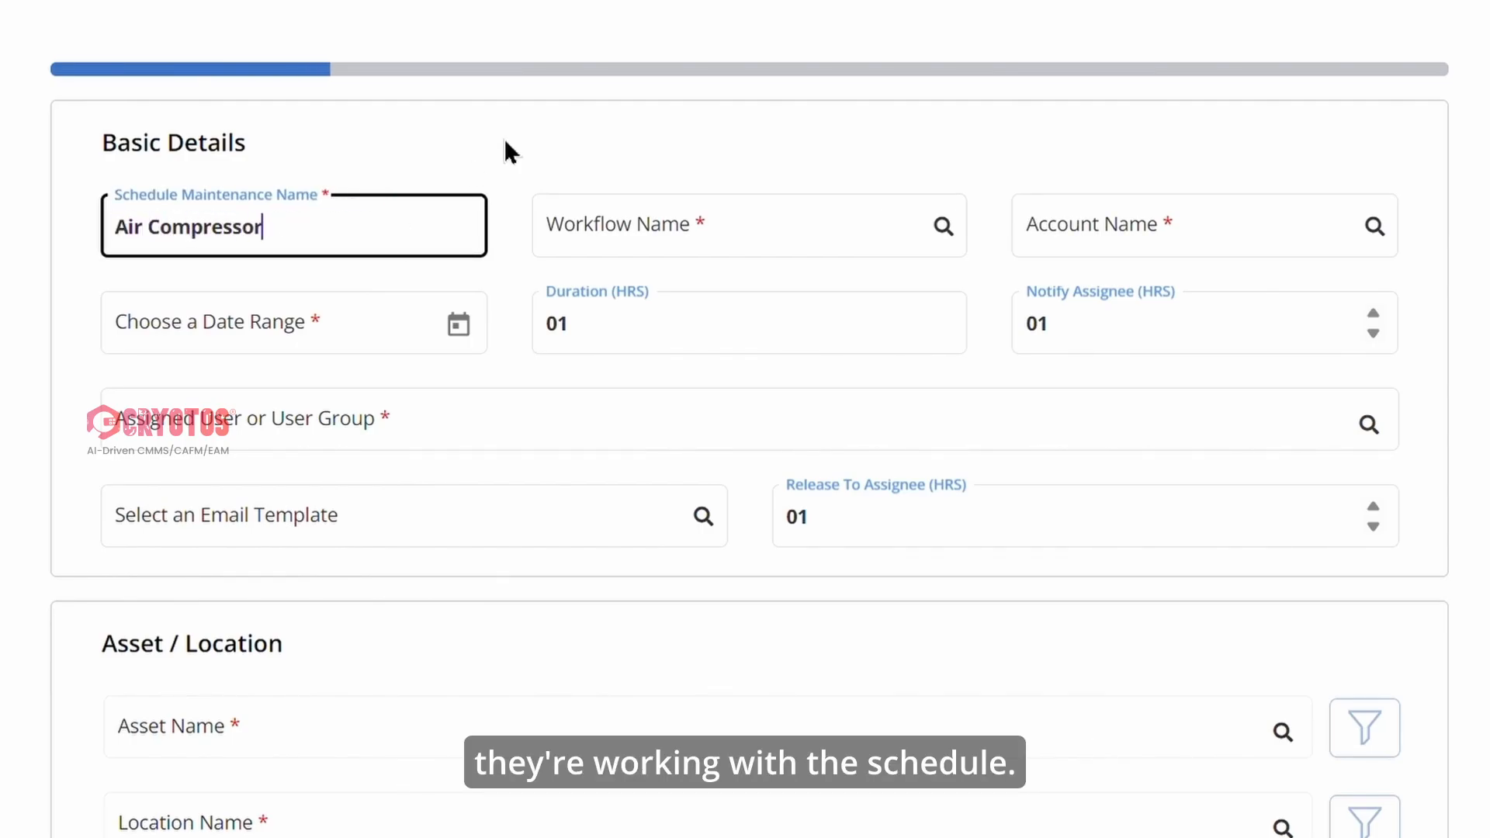
pyautogui.write('ressor')
# Find and assign the Air compressor workflow to the schedule.
pyautogui.click(629, 232)
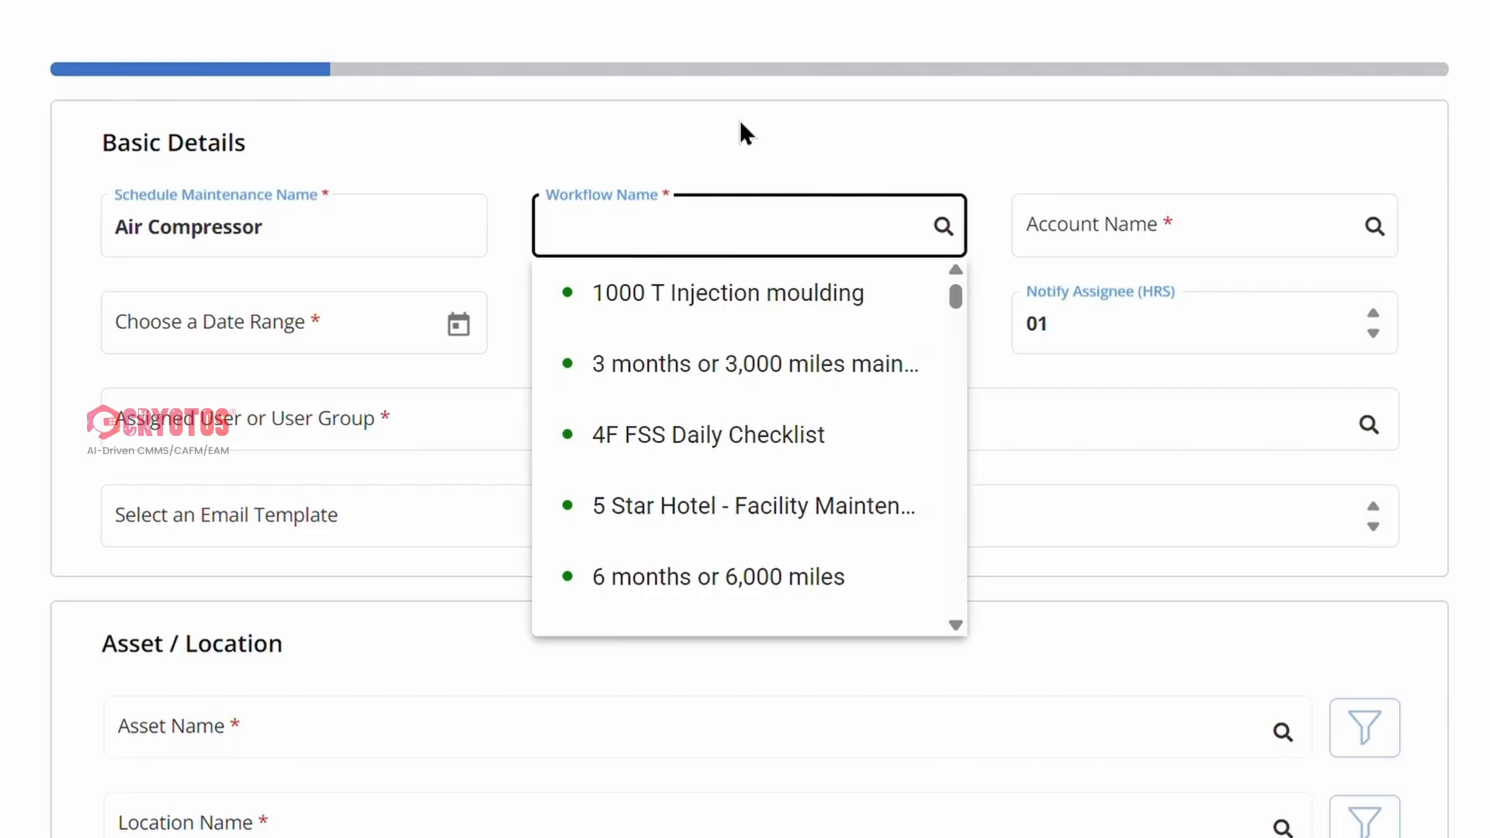
pyautogui.write('A')
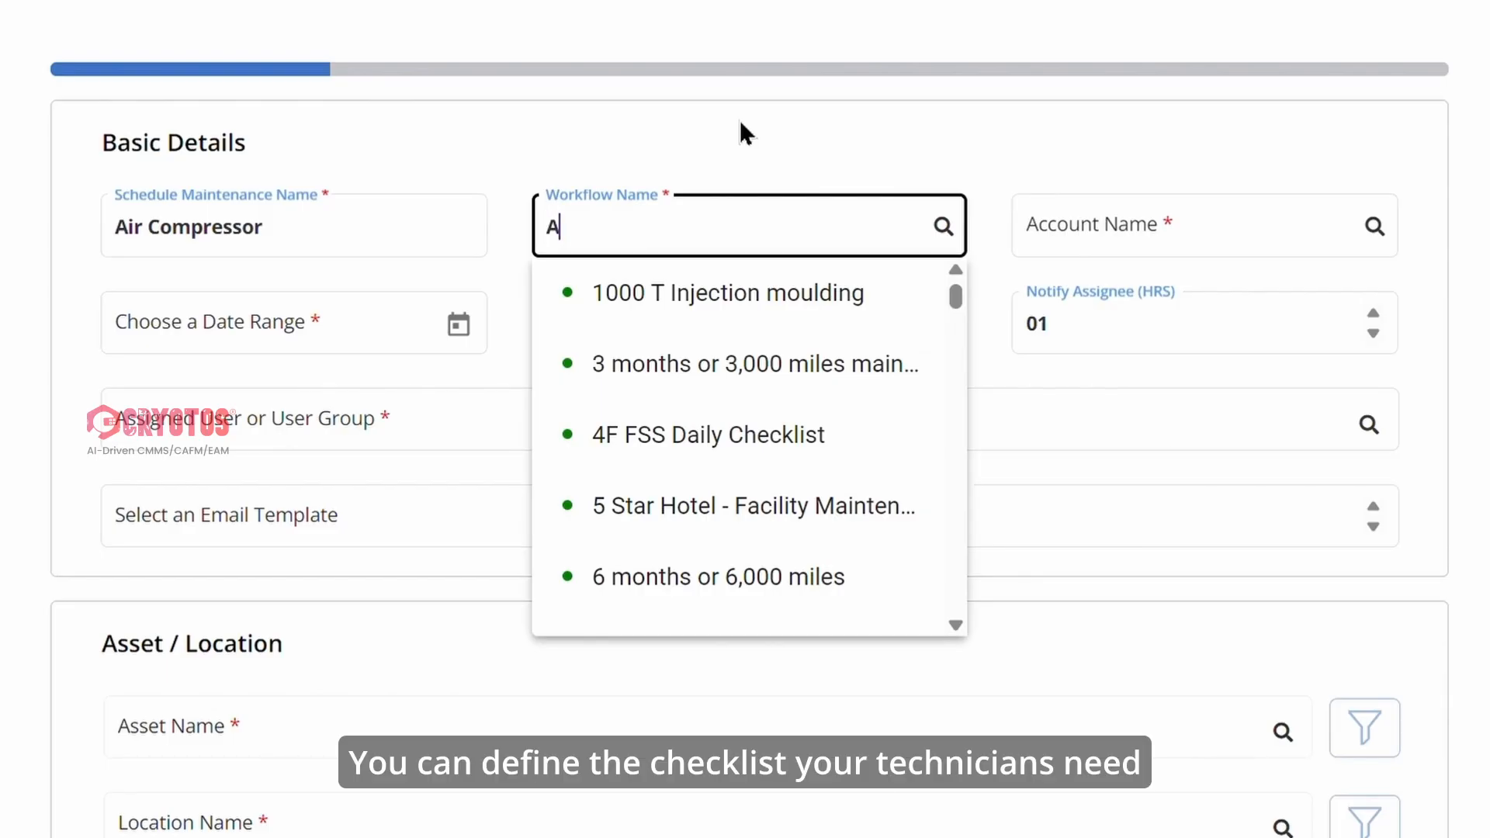
pyautogui.write('ir')
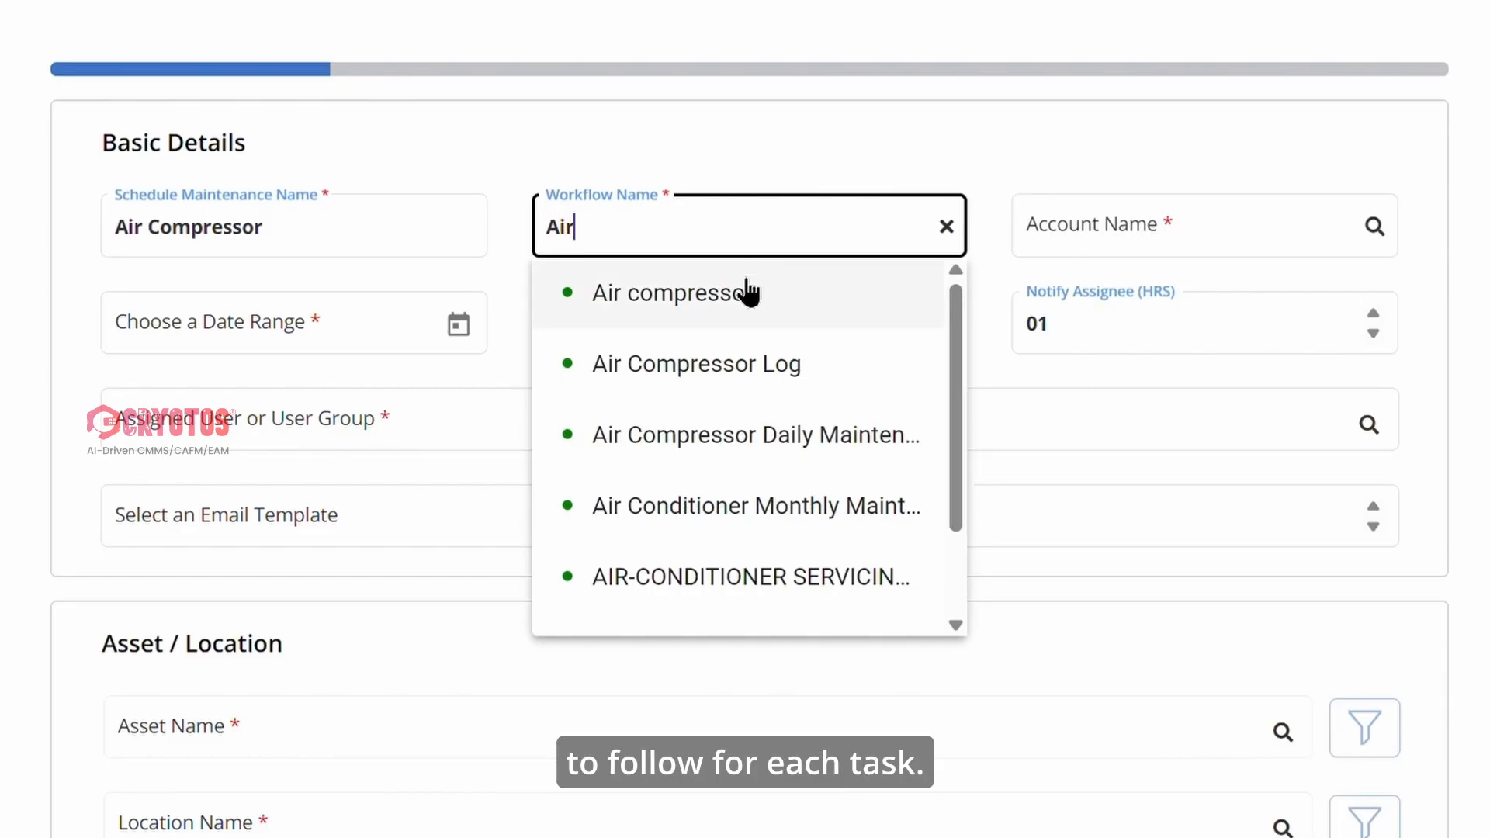
pyautogui.click(745, 295)
# Set the schedule's account to Piqotech Software Solution (Mining).
pyautogui.click(1162, 237)
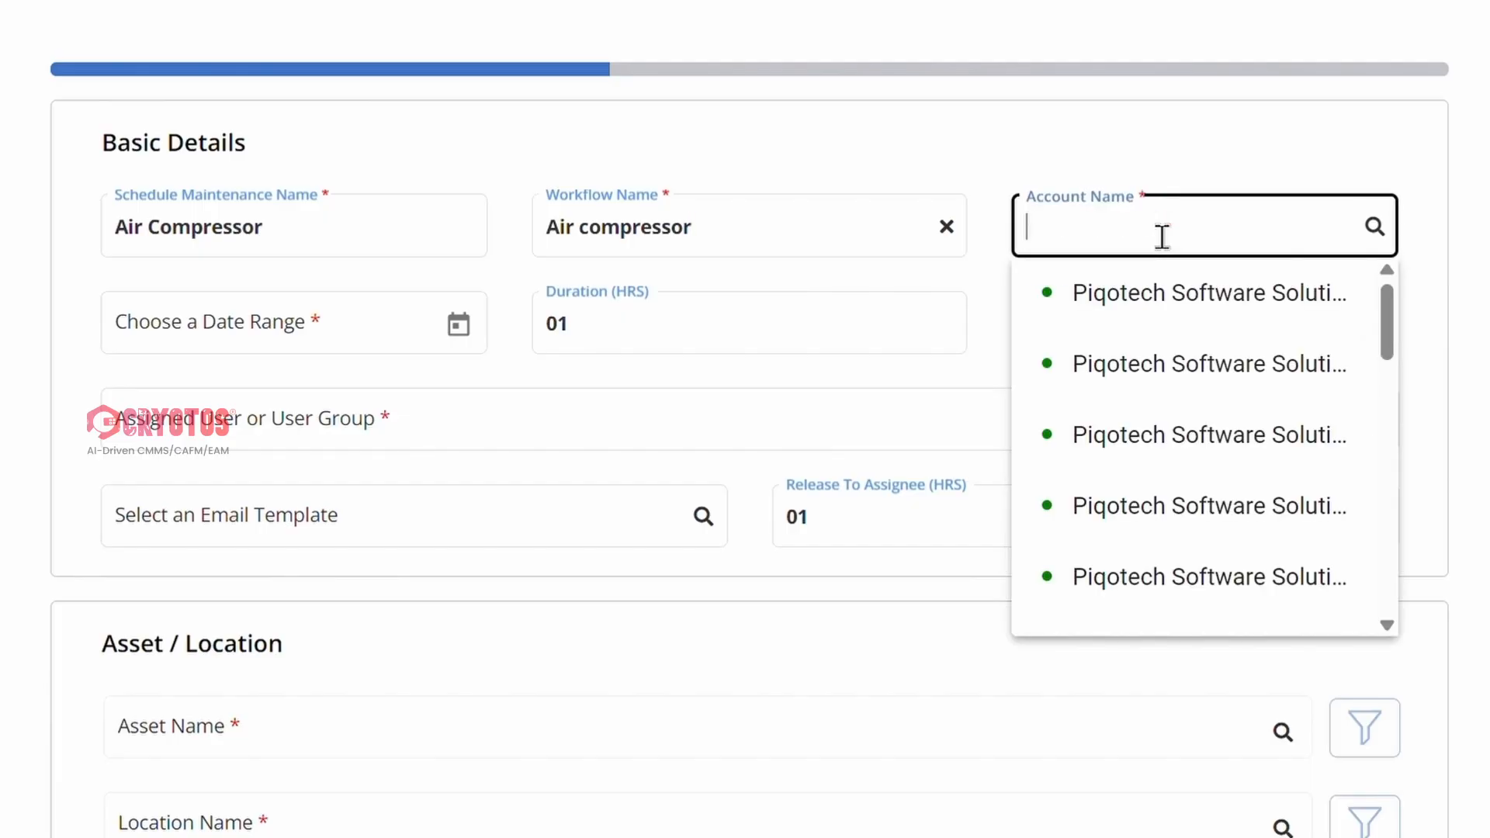
pyautogui.write('Pi')
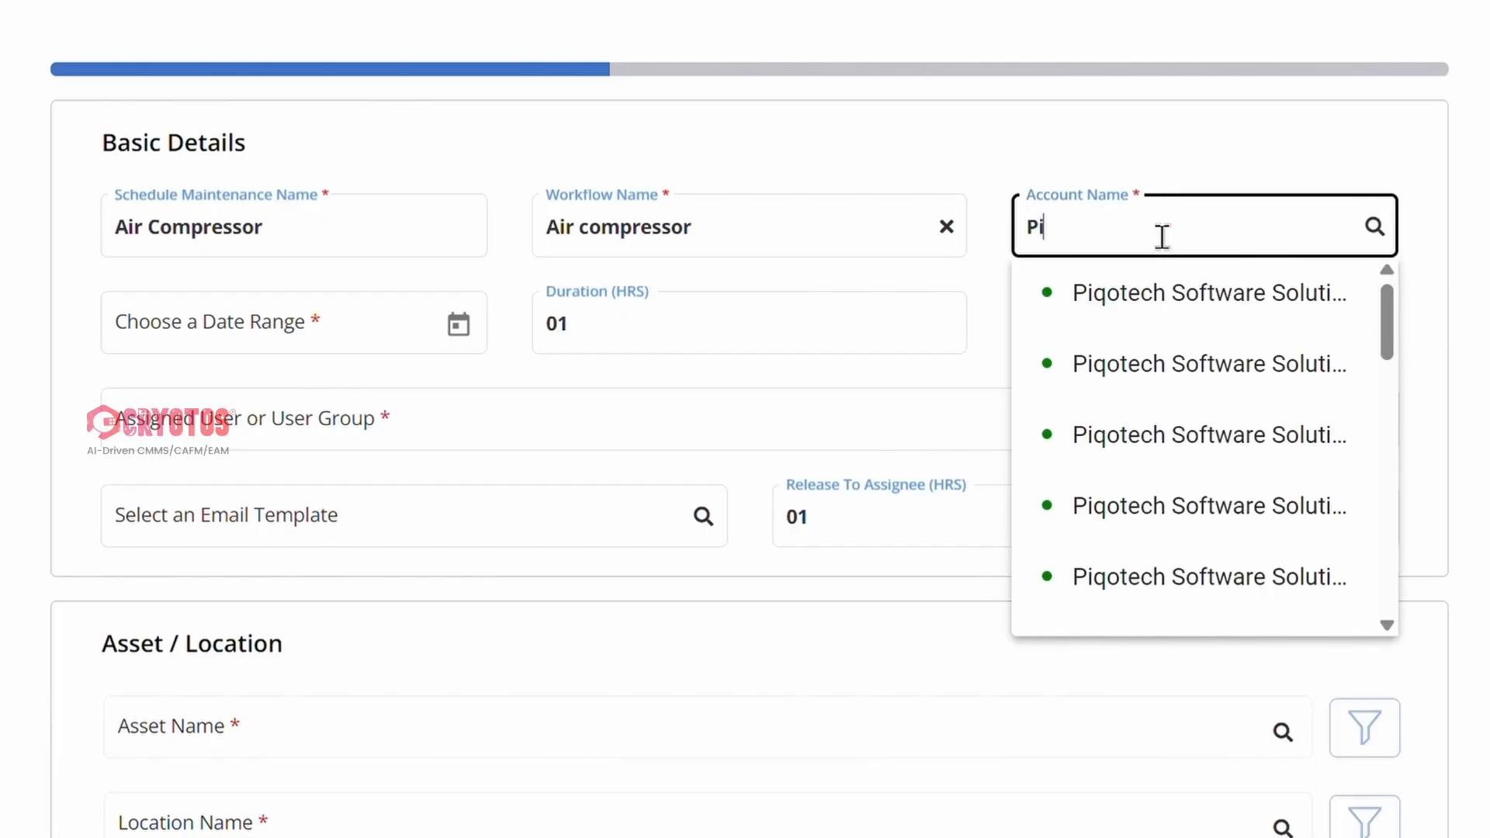
pyautogui.write('qo')
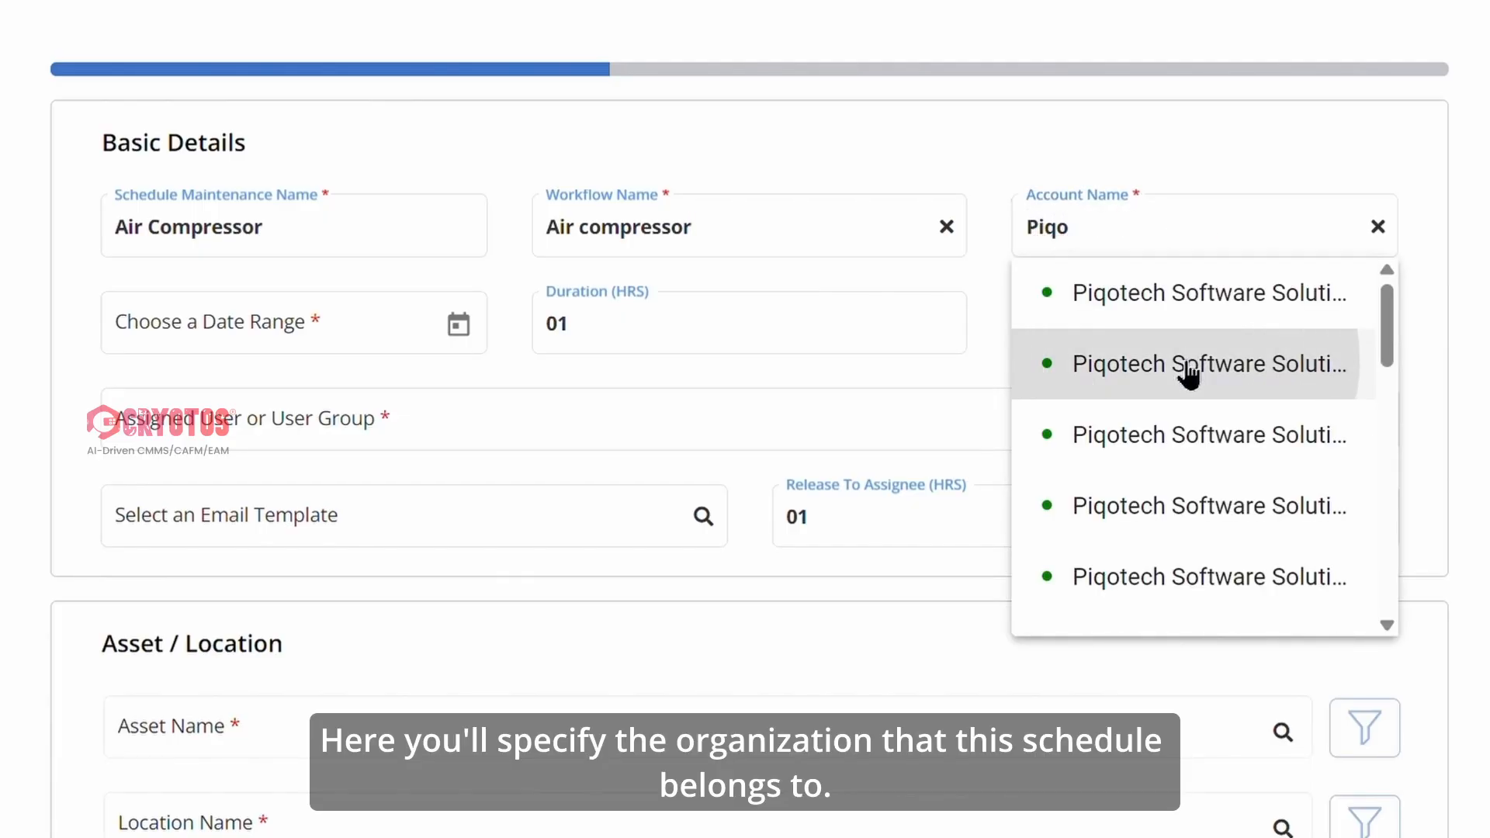
pyautogui.click(1176, 362)
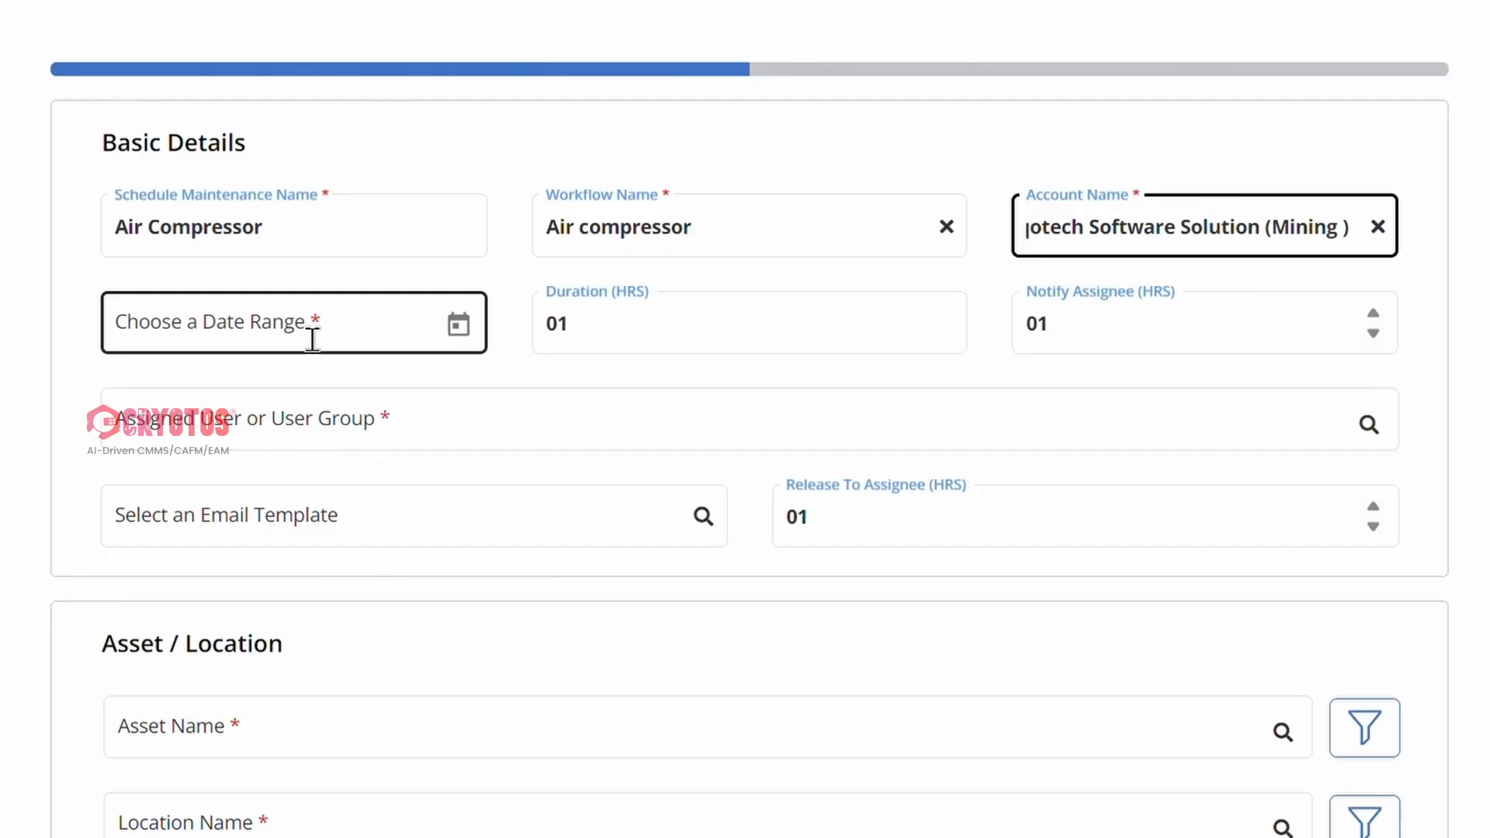
# Set the schedule's date range from 3/18/2026 to 3/24/2026.
pyautogui.click(463, 327)
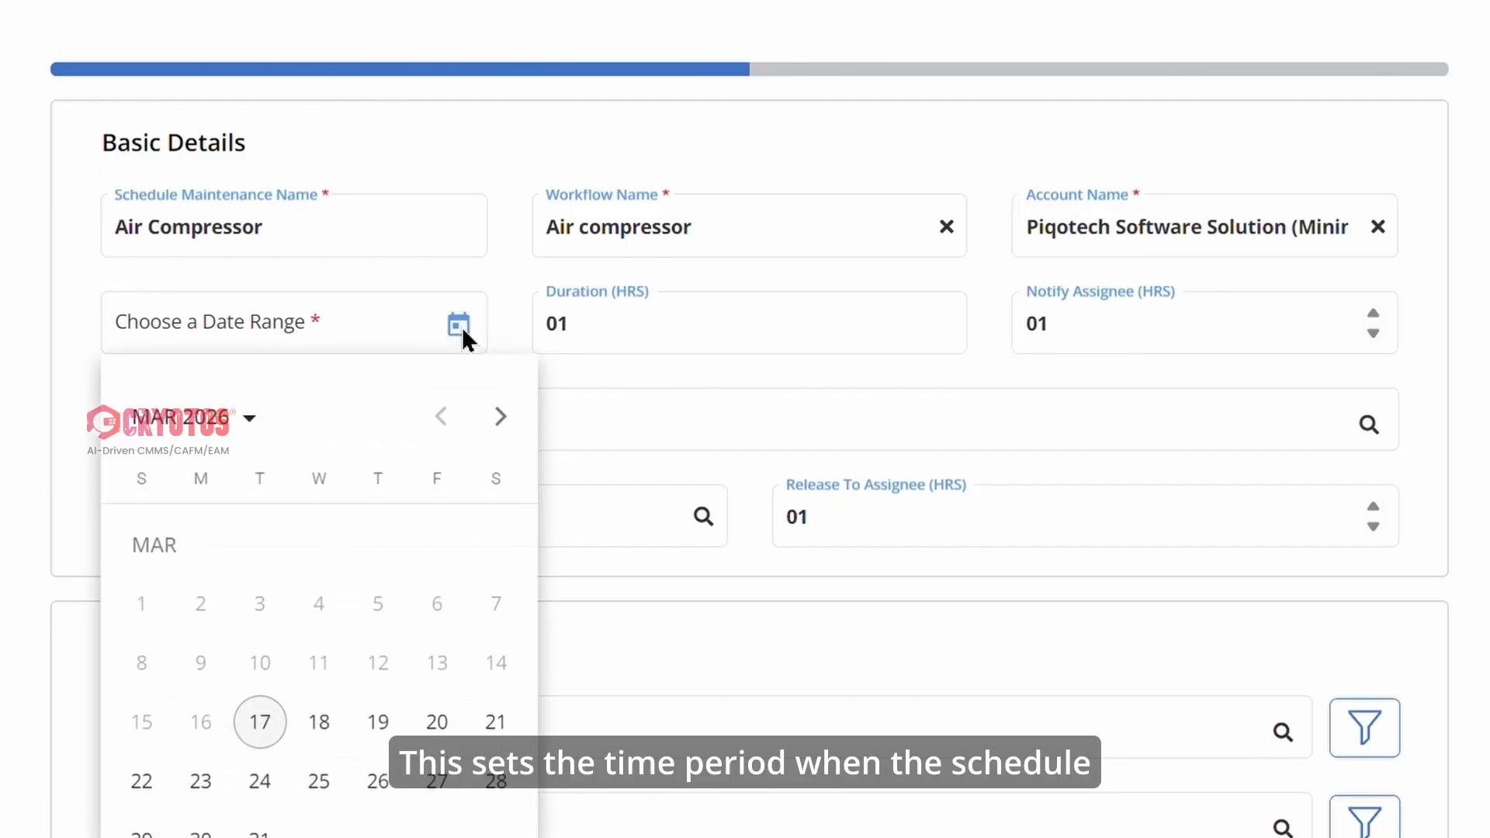
pyautogui.click(319, 722)
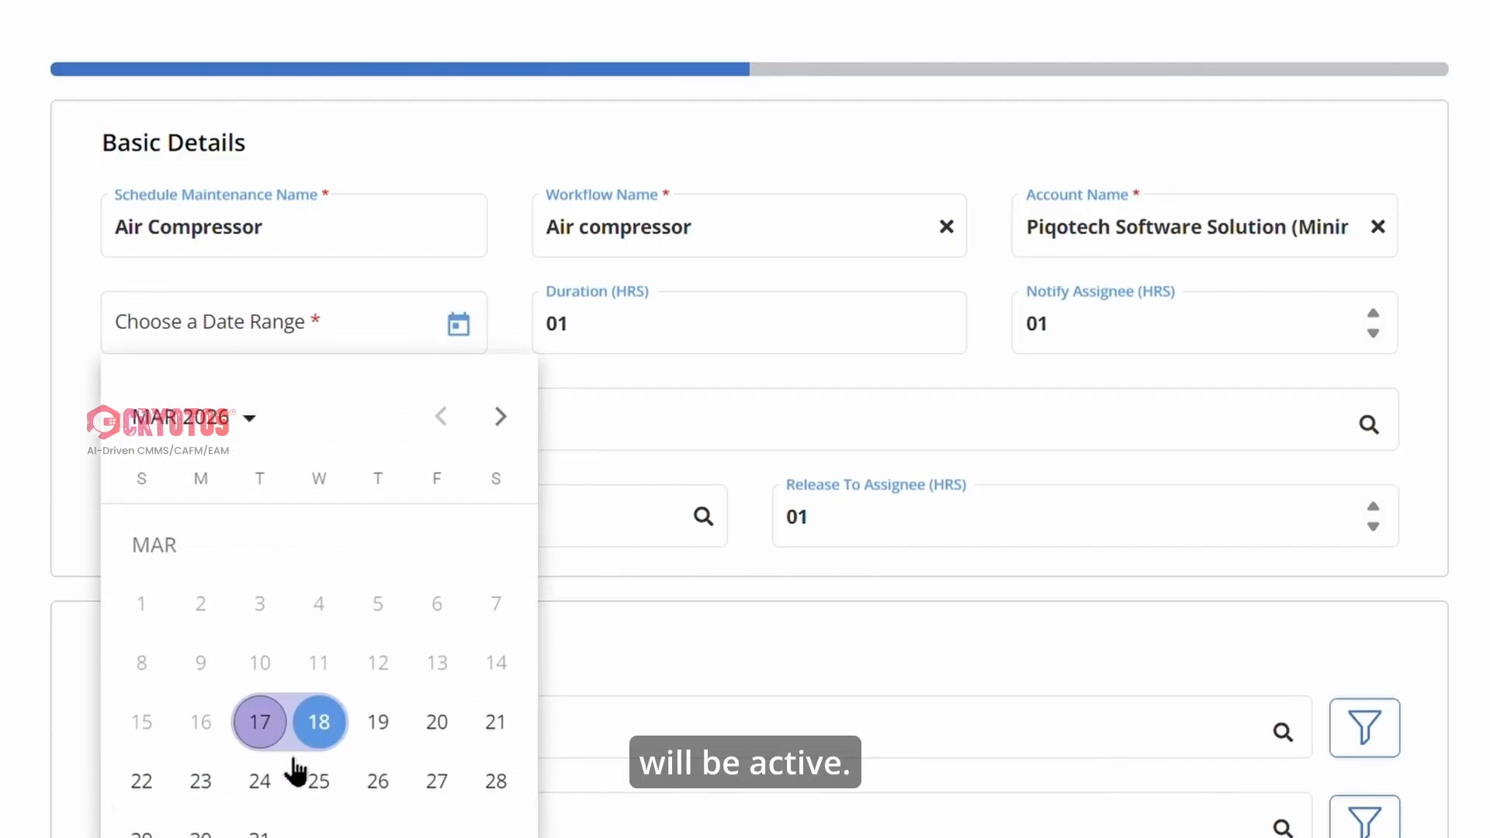
pyautogui.click(262, 779)
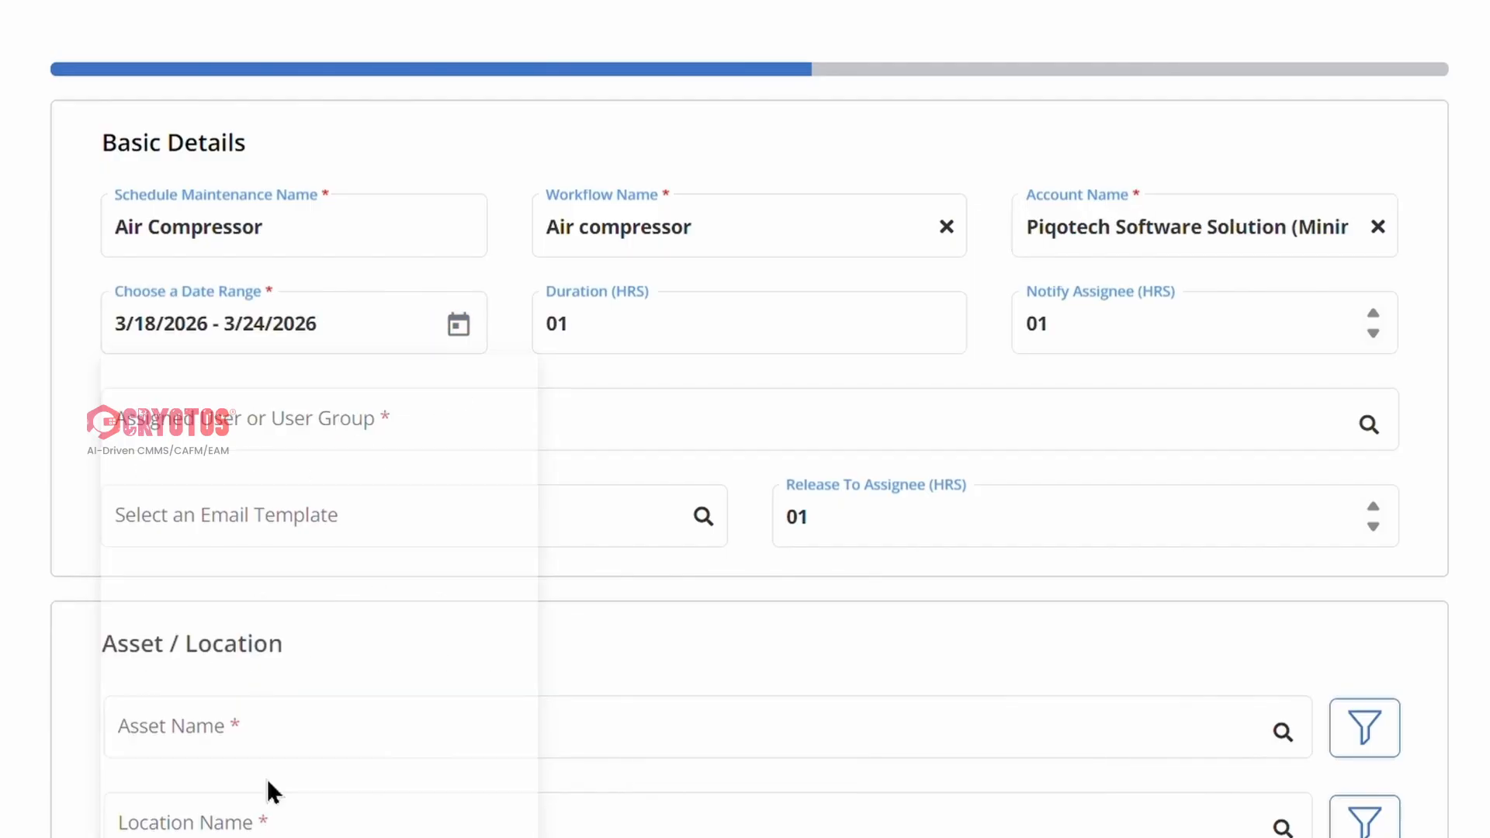
# Assign the schedule to the SuperAdmins user group.
pyautogui.click(711, 357)
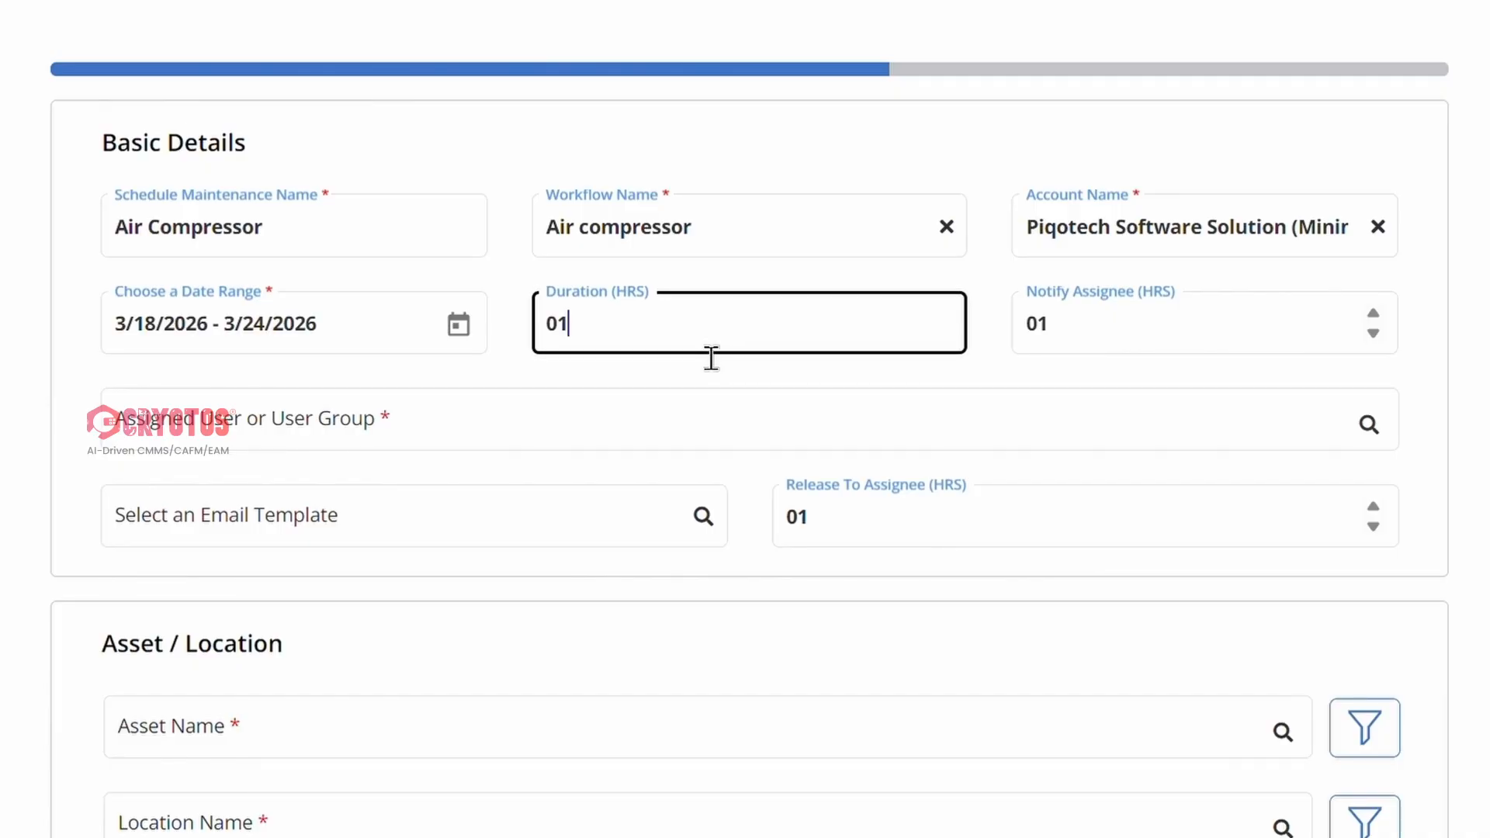
pyautogui.click(1089, 350)
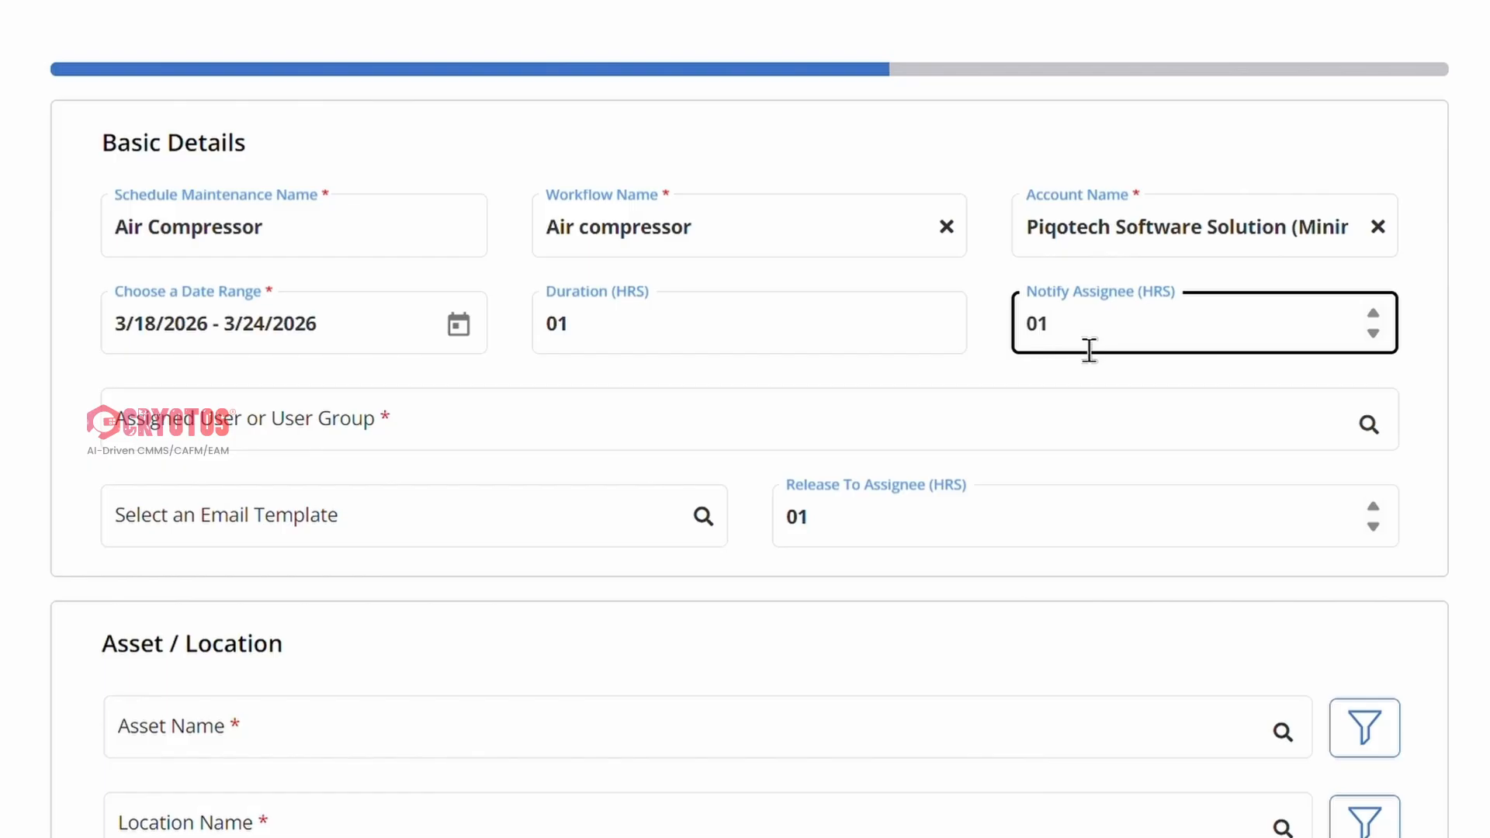
pyautogui.click(622, 445)
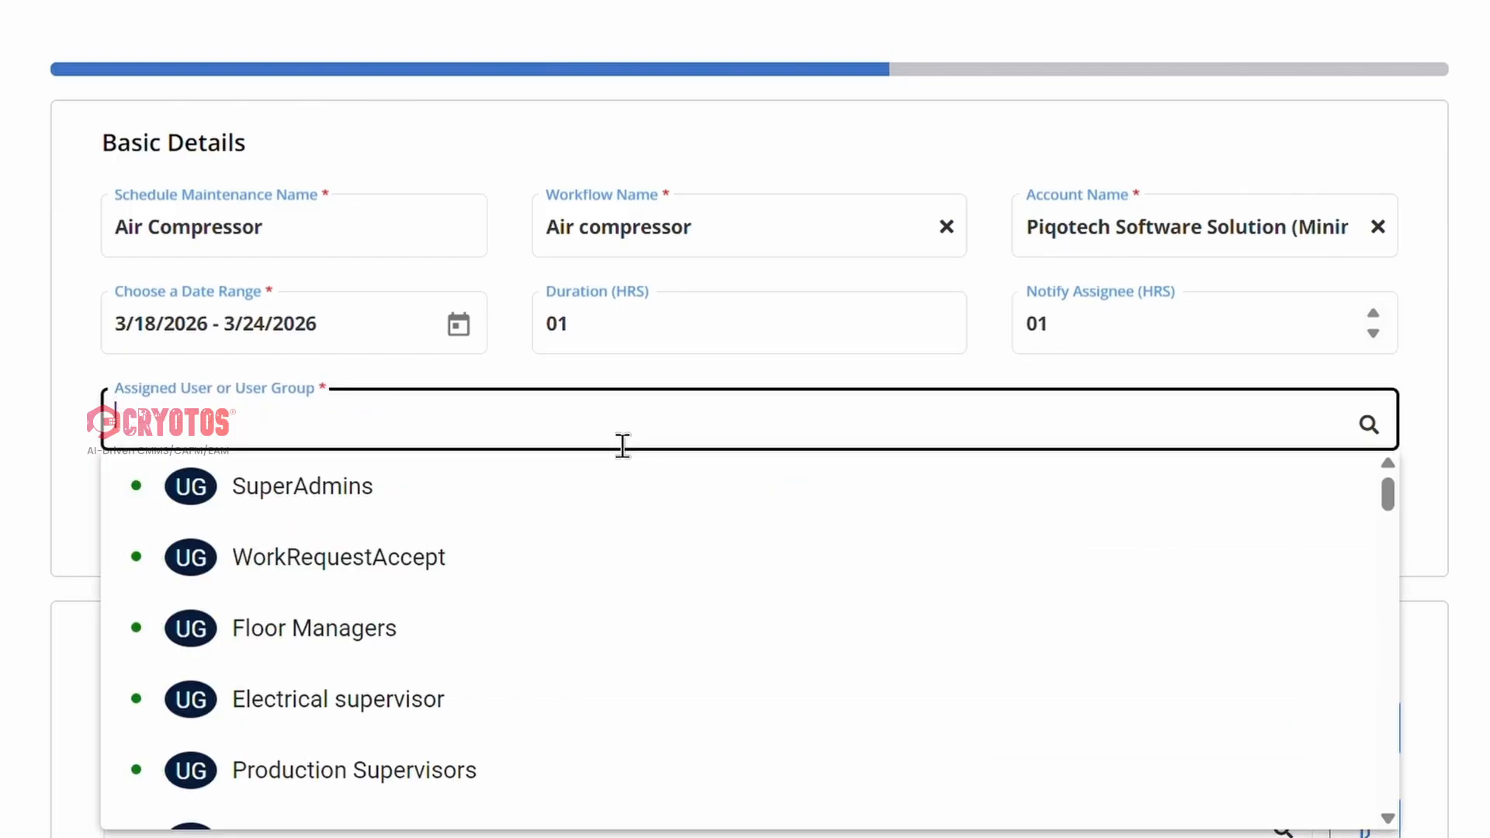
pyautogui.click(596, 489)
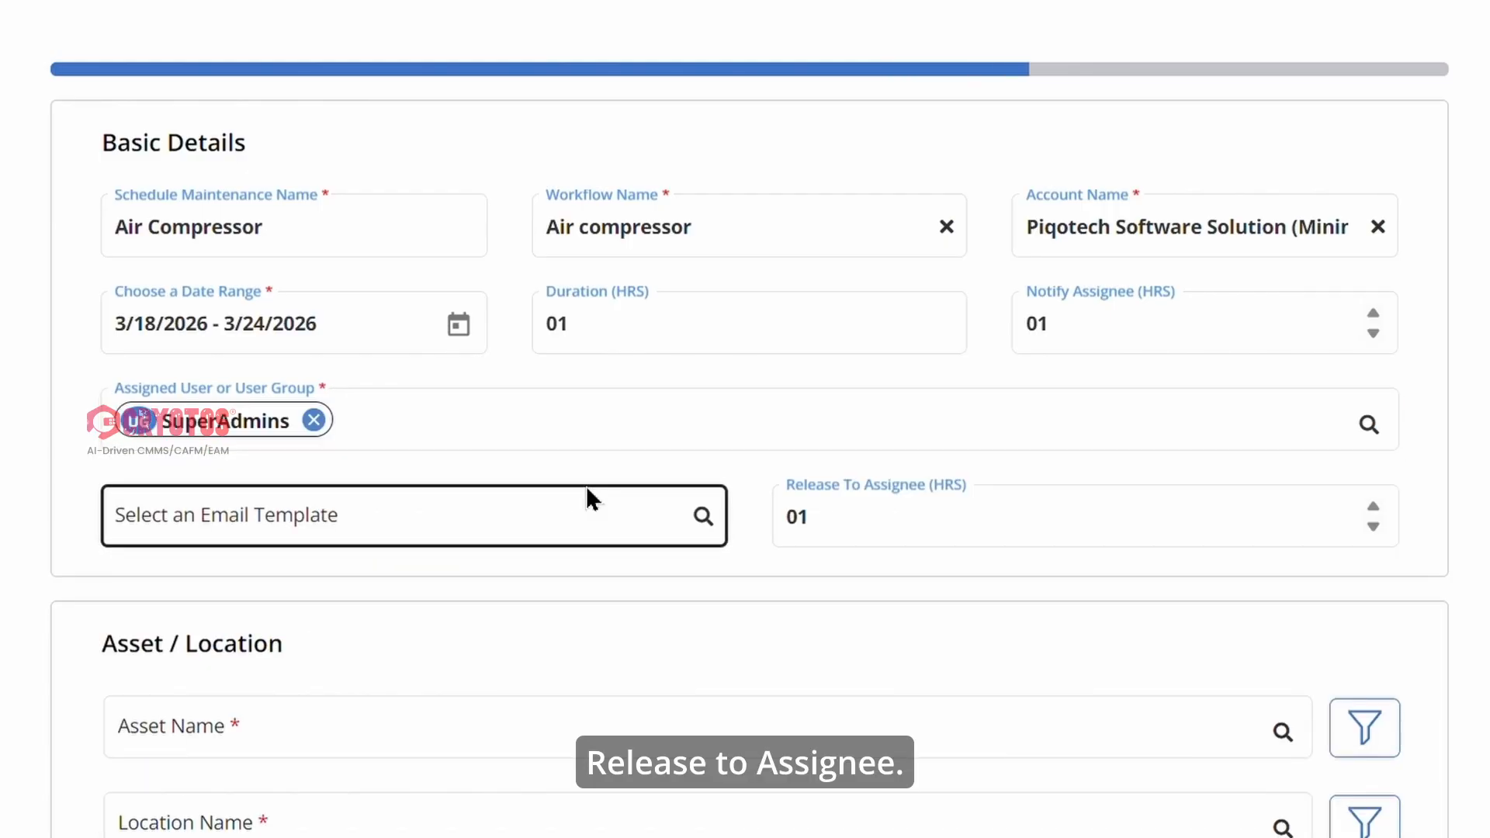
pyautogui.click(882, 527)
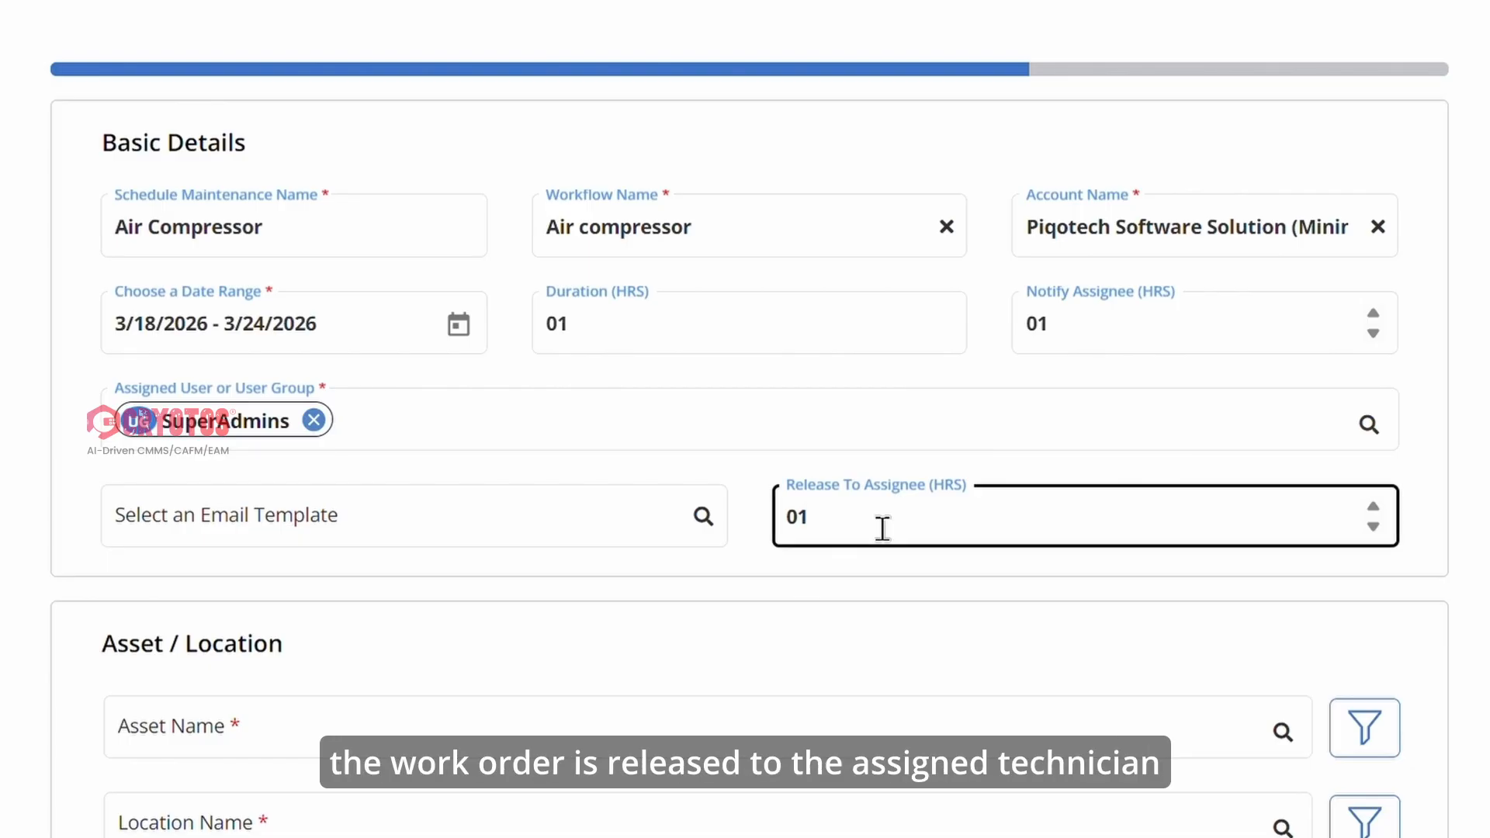
# Search the assets for Air and add Air Compressor (UTL-001) to the schedule.
pyautogui.scroll(-6, 534, 666)
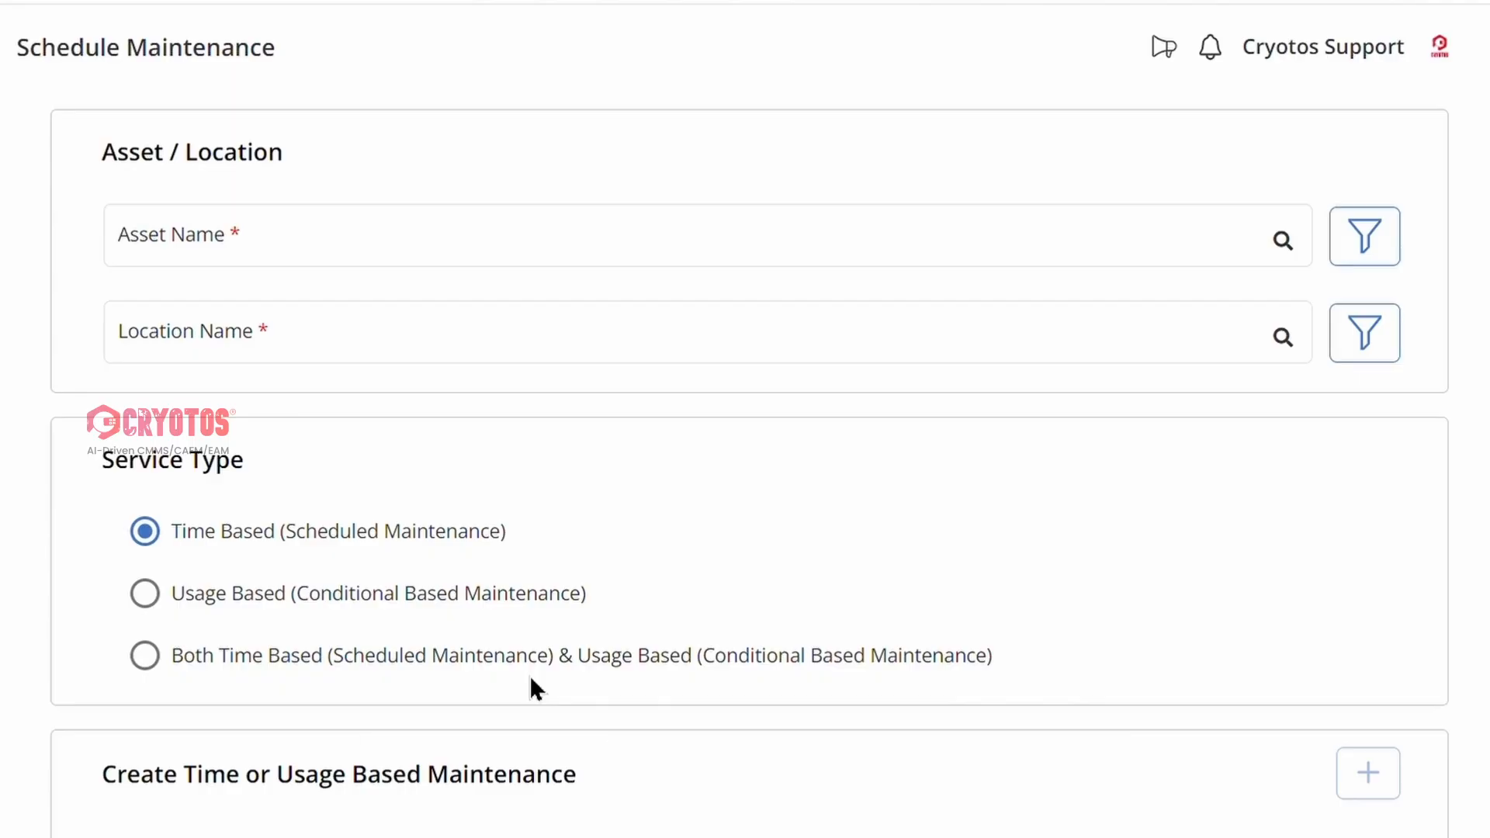
pyautogui.click(442, 251)
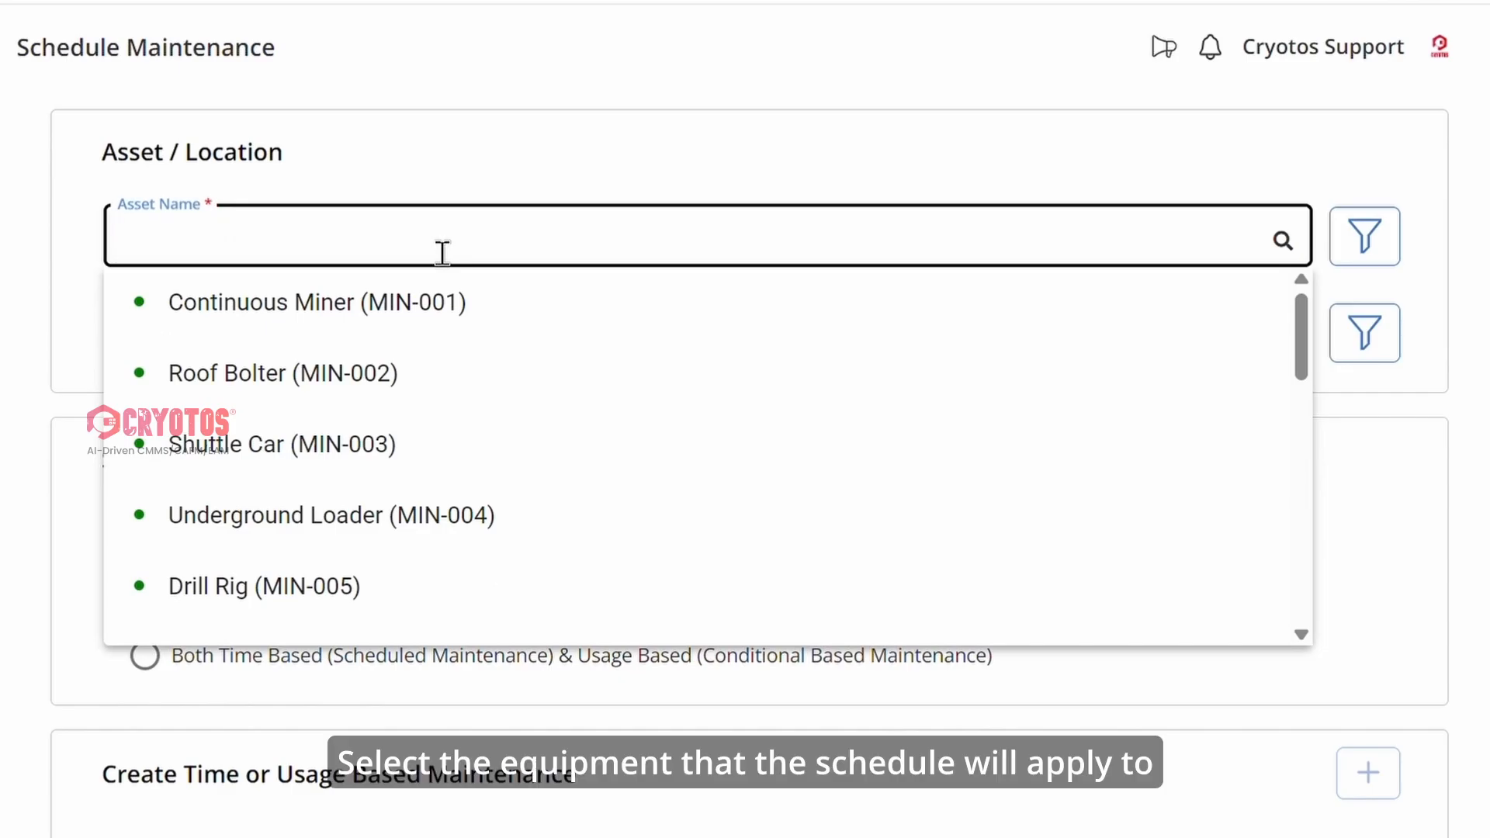
pyautogui.write('Air')
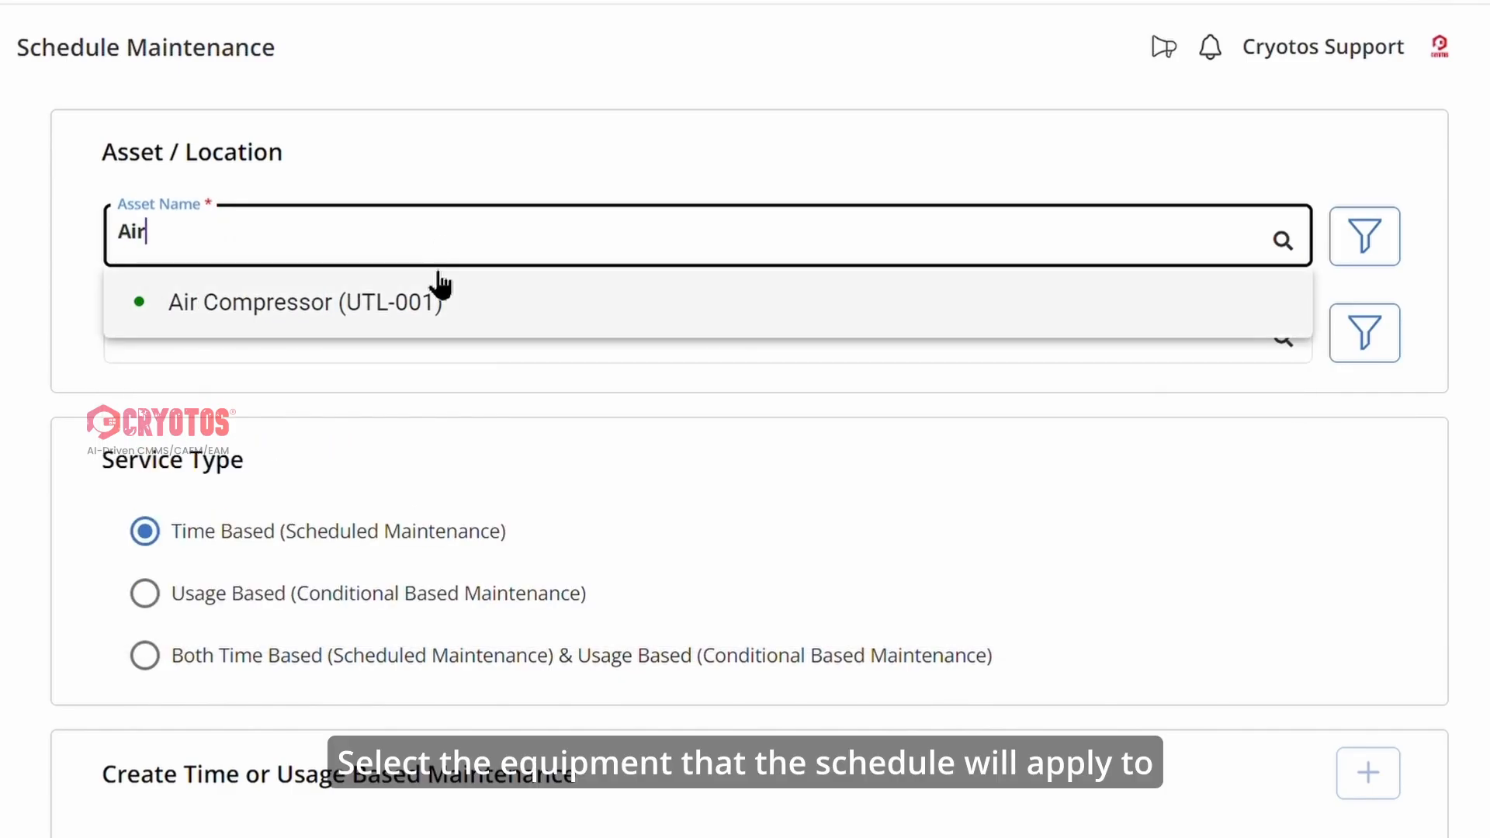
pyautogui.click(439, 311)
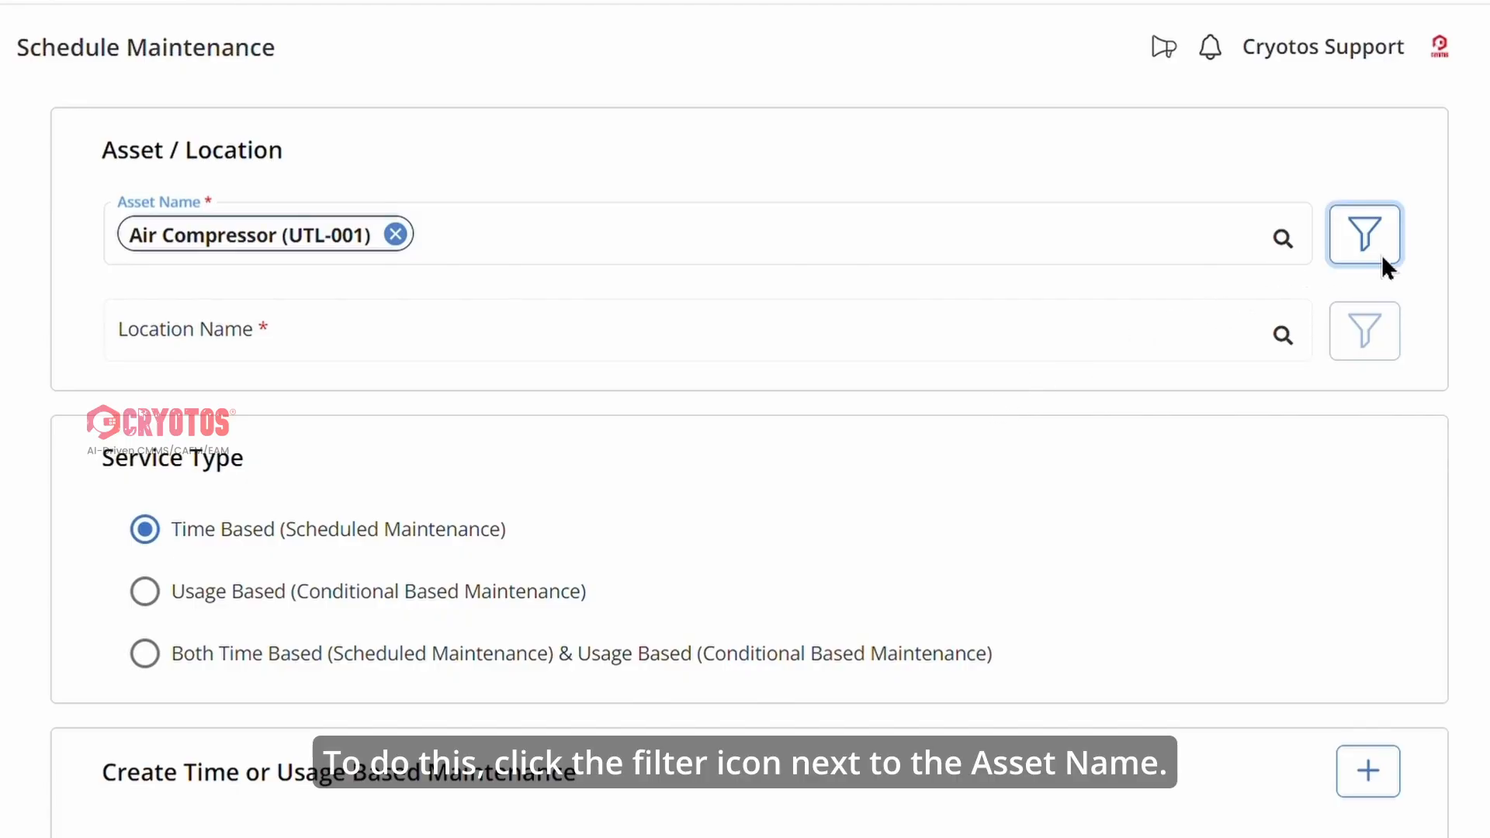
# Use the asset filter to add Air Compressor 04, Air Compressor 03 and Air Compressor 02 to the same schedule.
pyautogui.click(1367, 236)
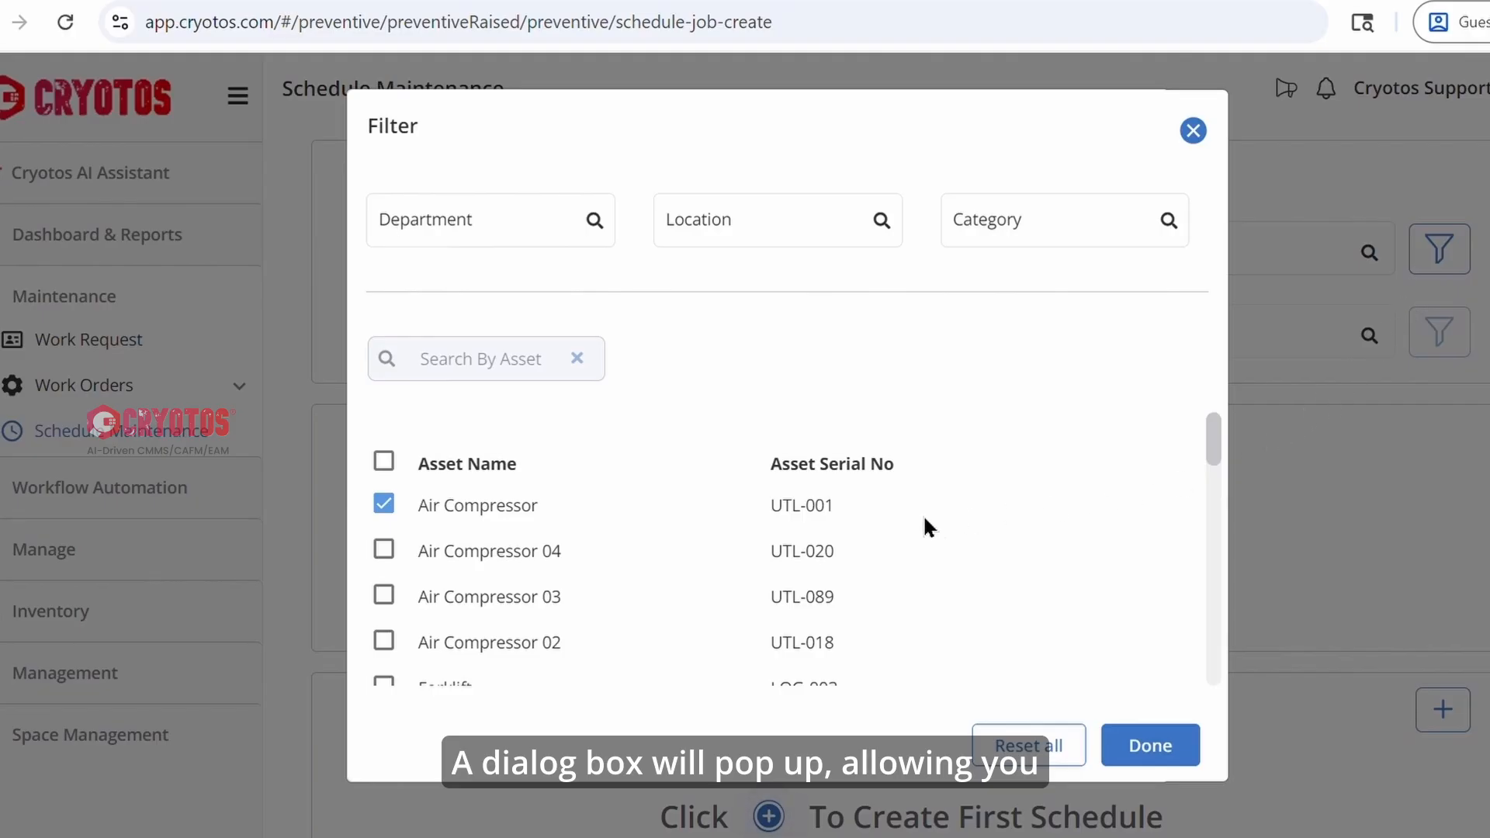
pyautogui.scroll(-10, 696, 554)
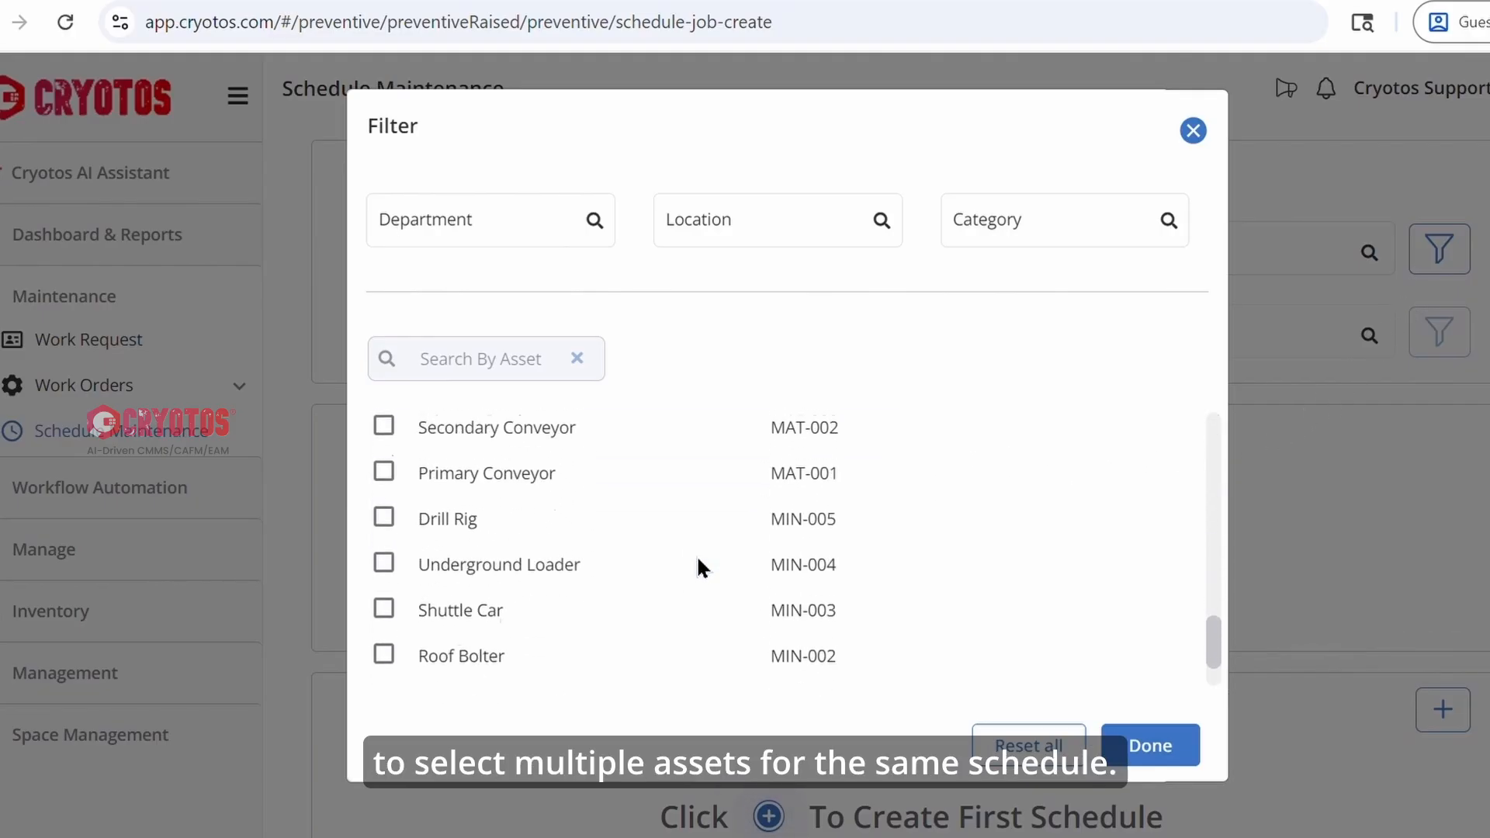
pyautogui.scroll(10, 696, 554)
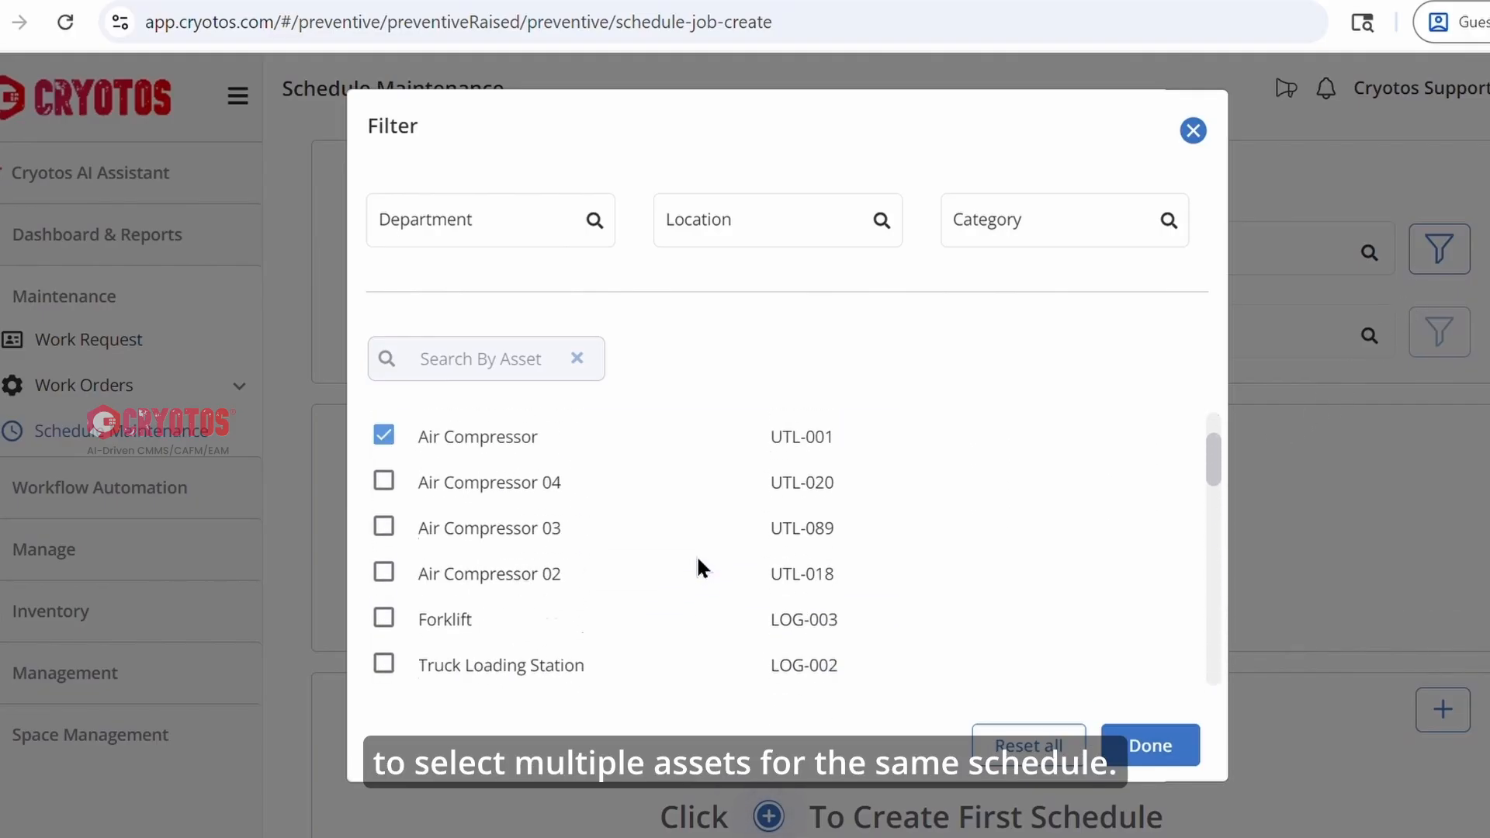
pyautogui.click(505, 241)
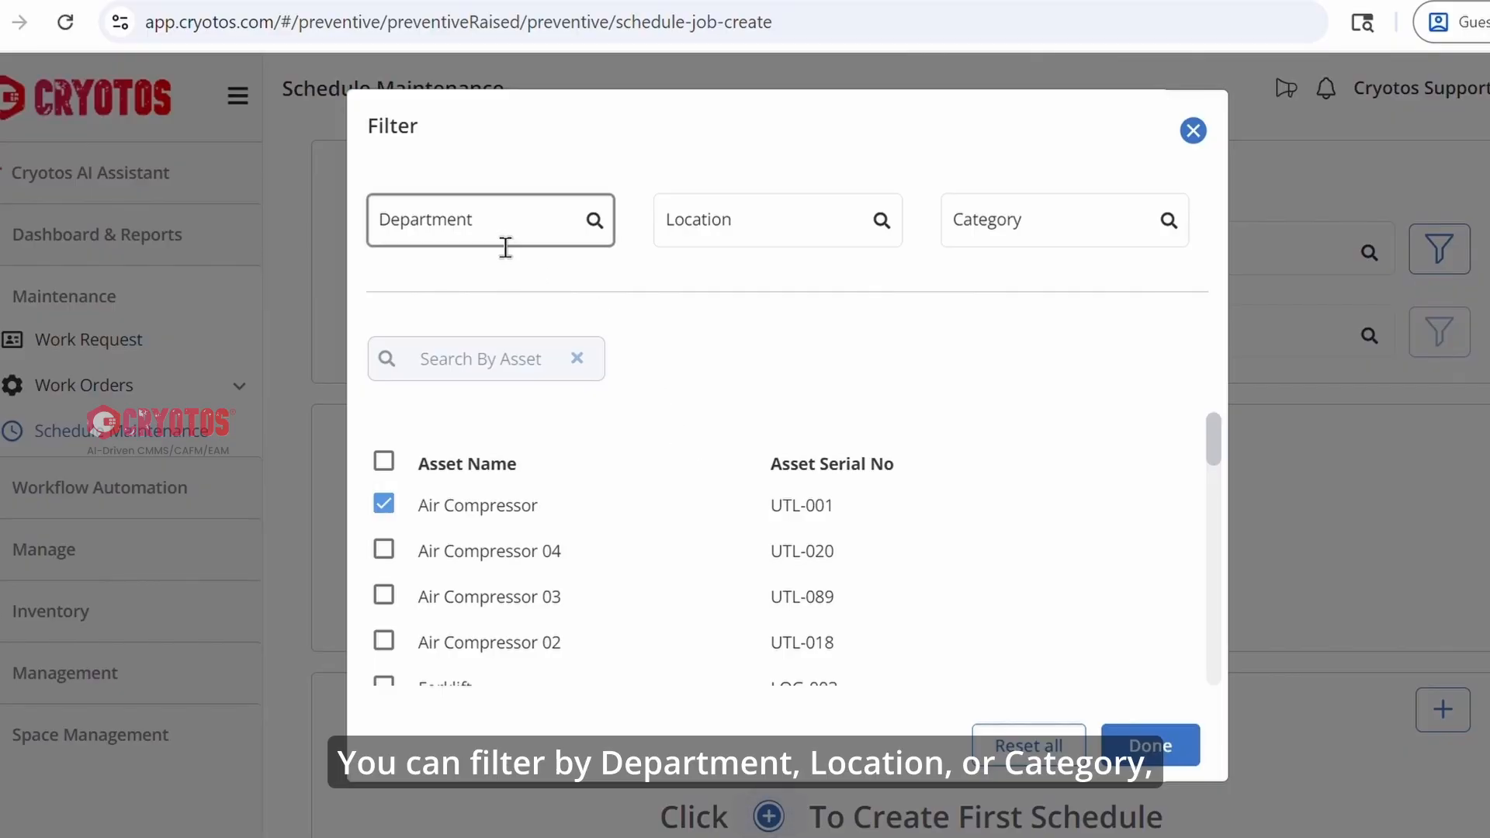
pyautogui.click(785, 242)
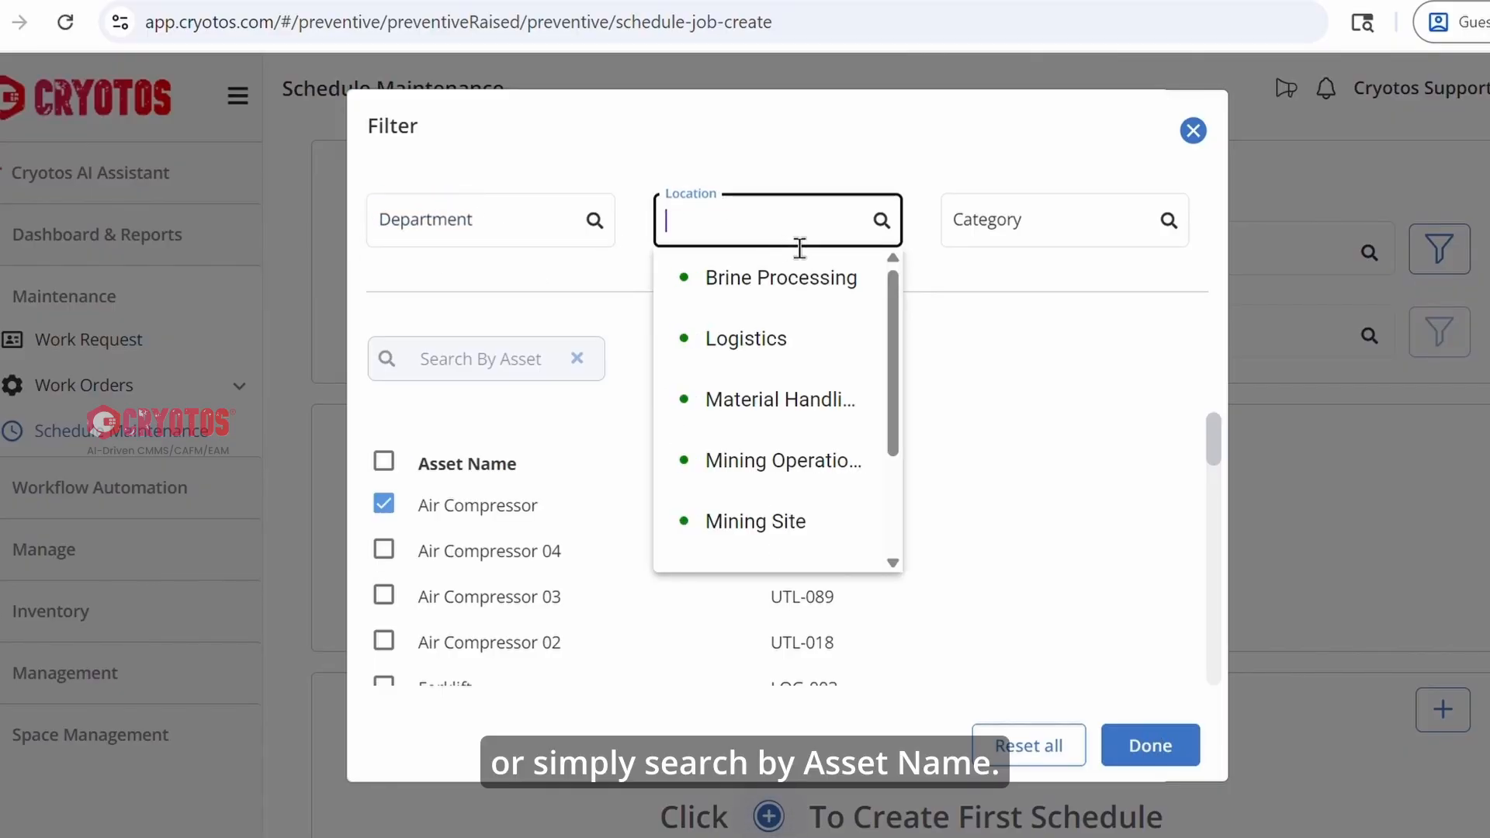
pyautogui.click(1041, 243)
pyautogui.click(516, 374)
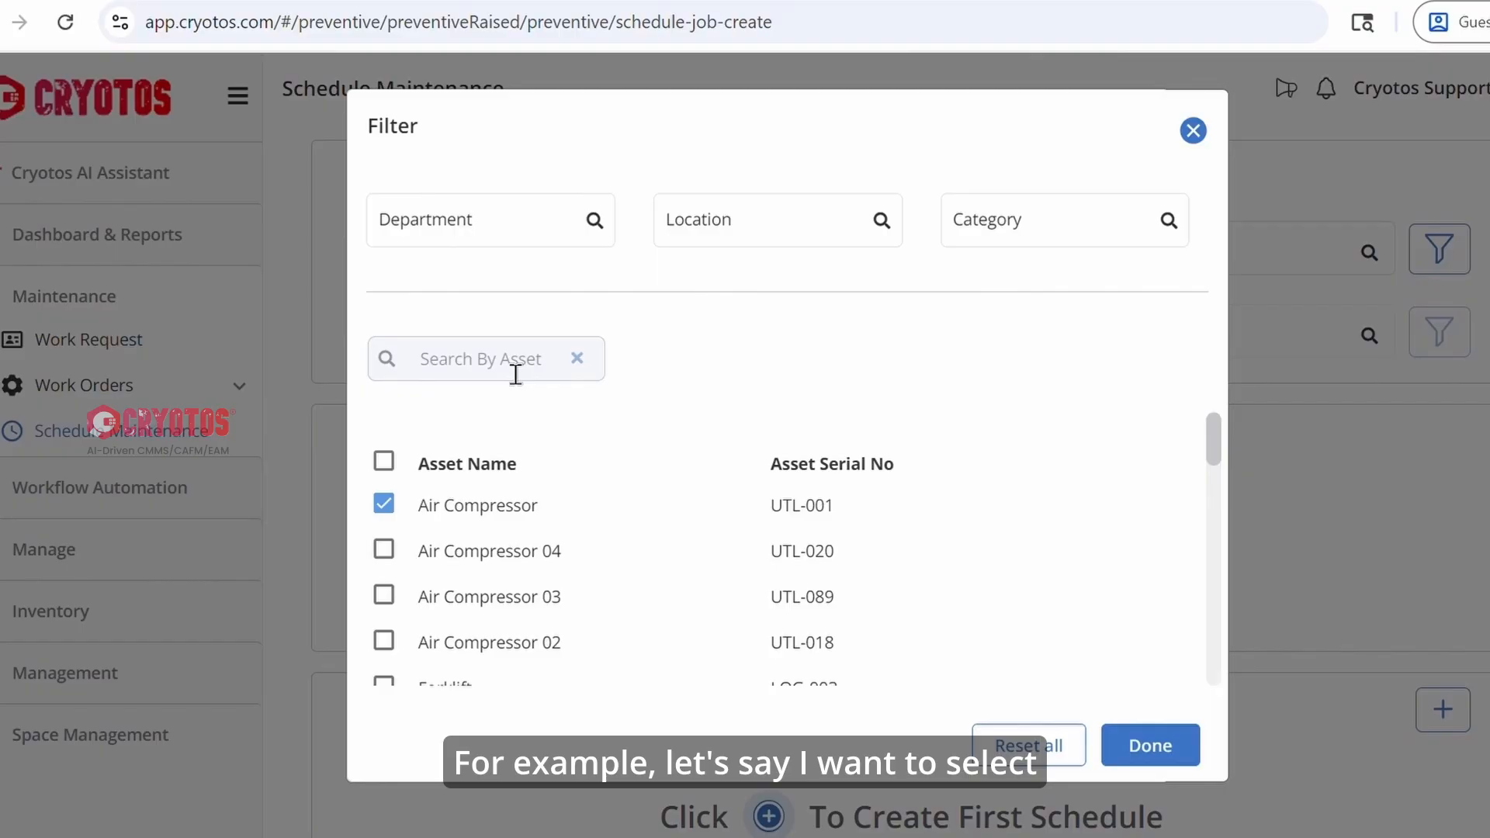
pyautogui.click(385, 551)
pyautogui.click(384, 642)
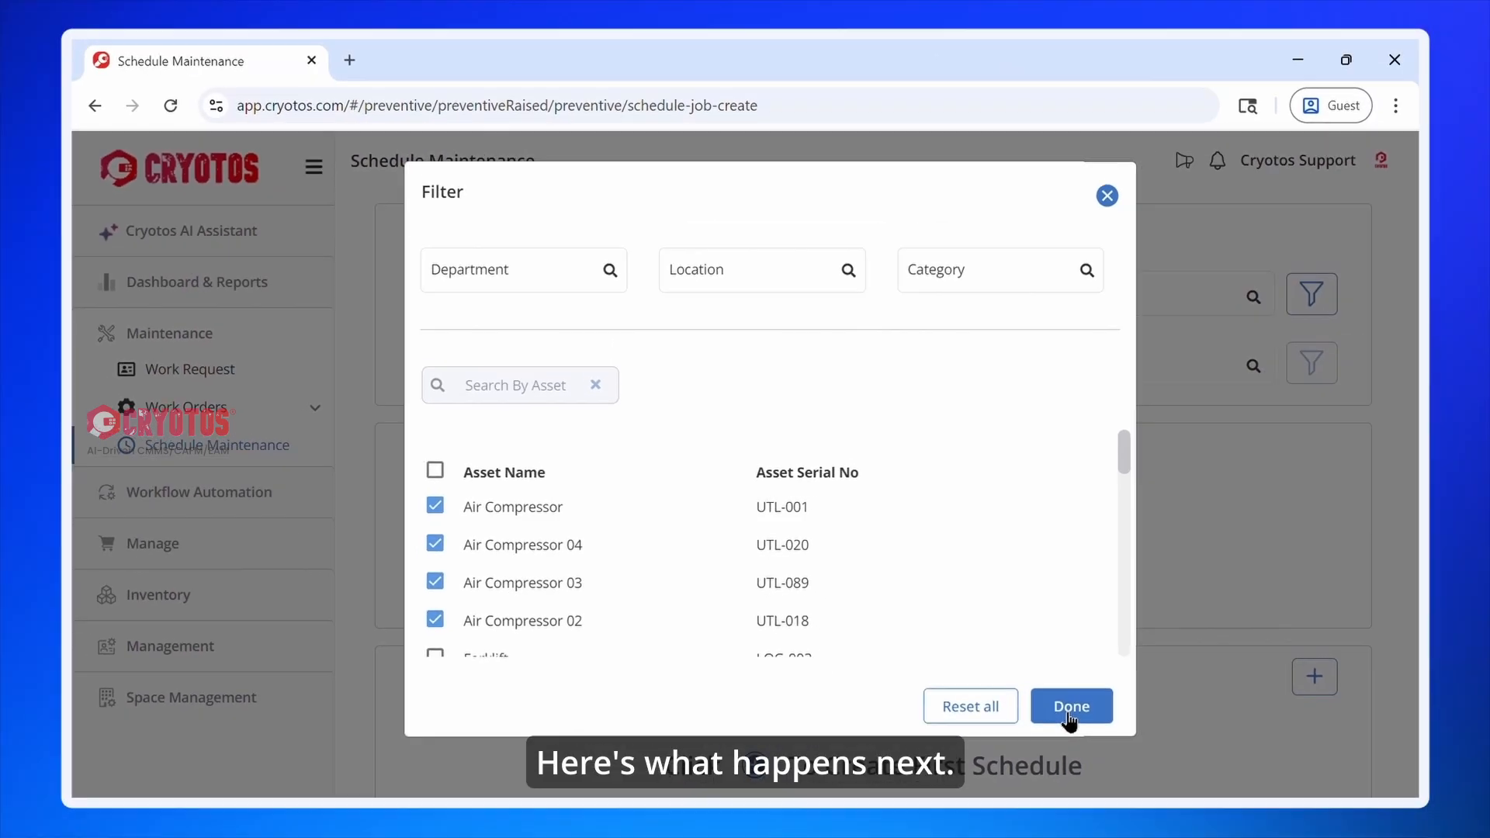
pyautogui.click(1149, 753)
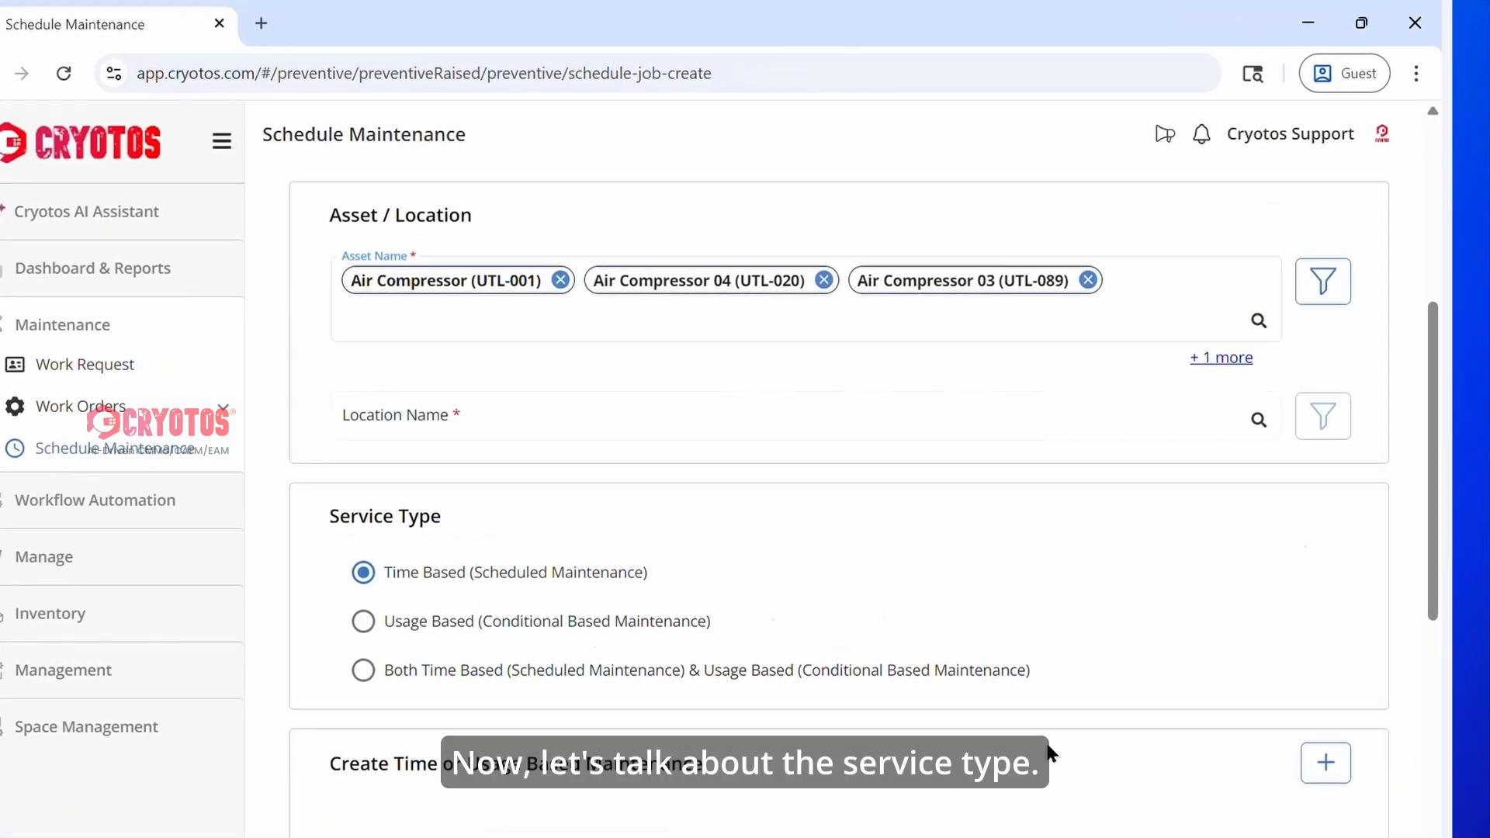
# Try the Usage Based and combined service types, and return the selection to Time Based (Scheduled Maintenance).
pyautogui.scroll(-3, 649, 606)
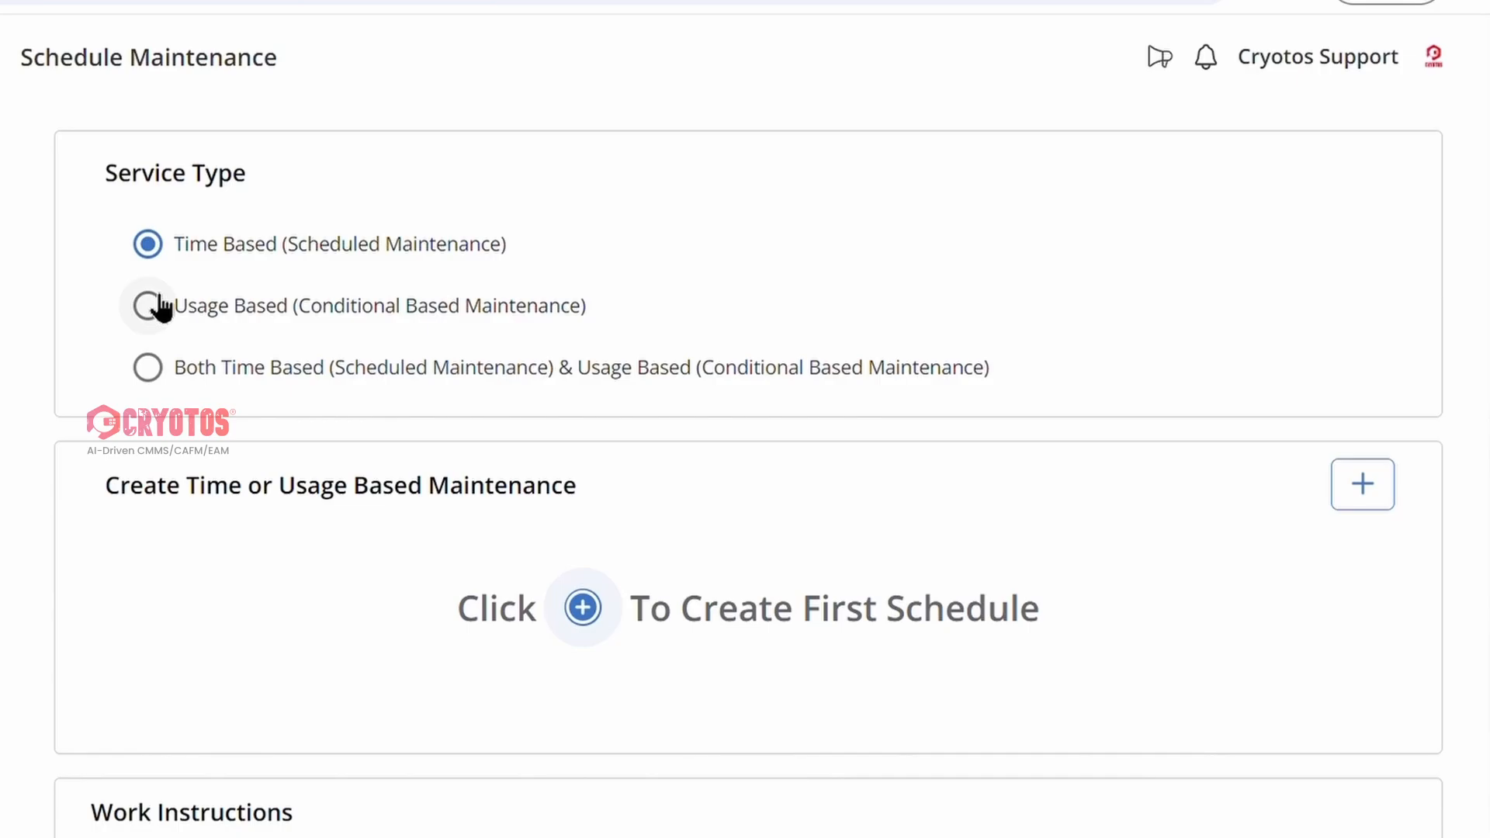
pyautogui.click(156, 306)
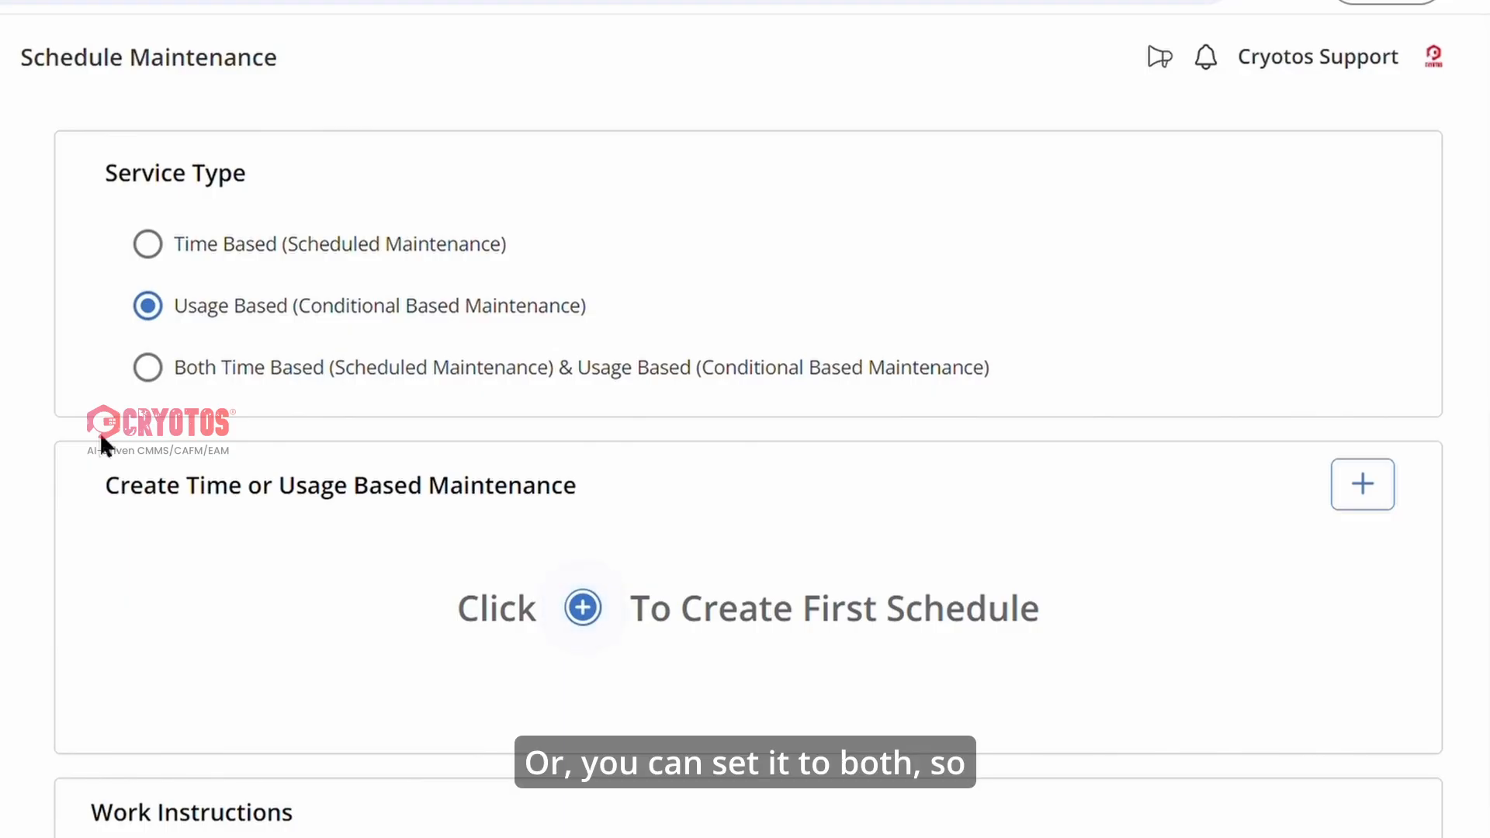
pyautogui.click(147, 368)
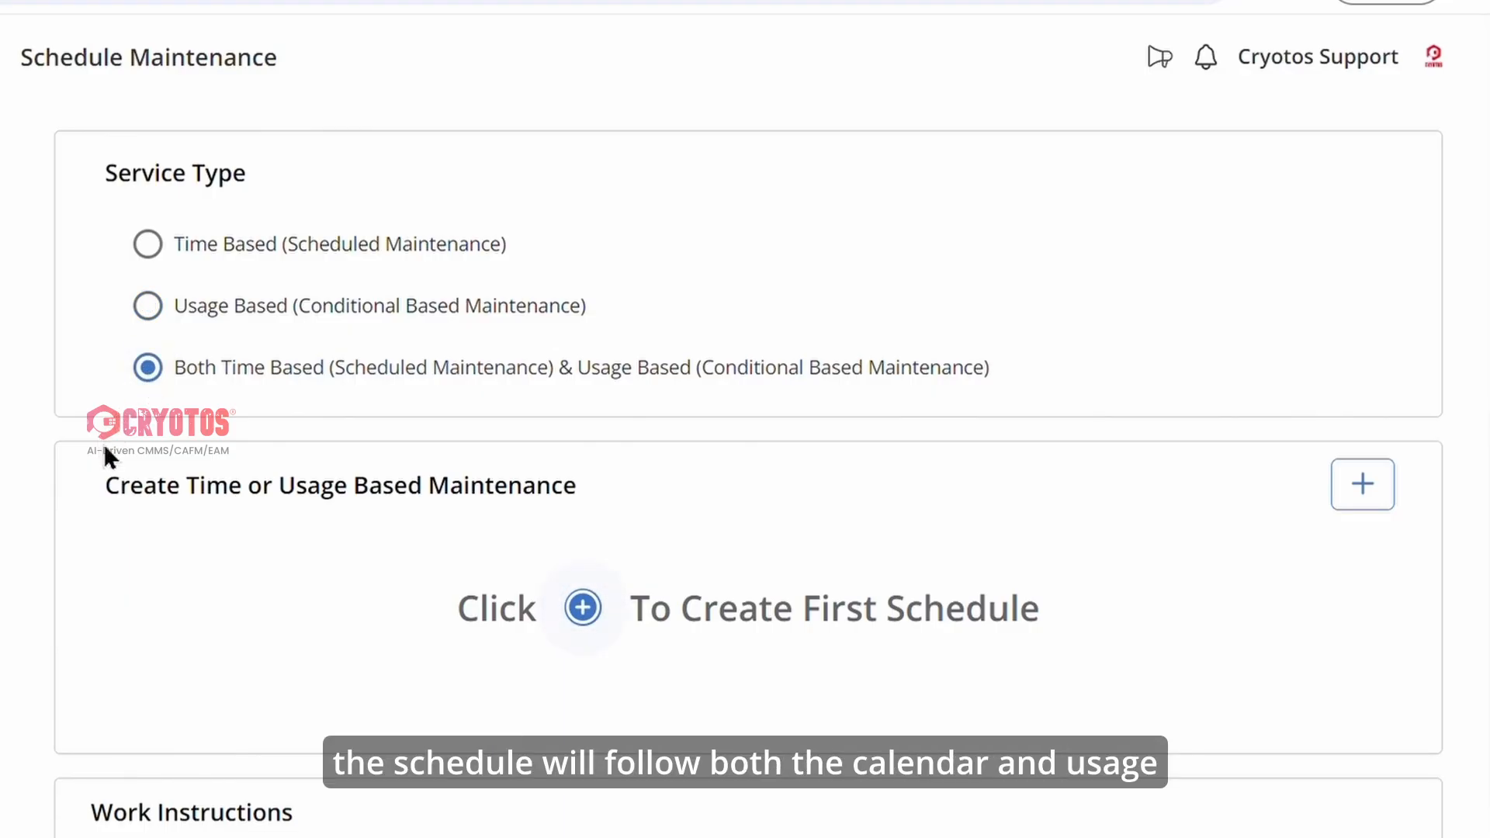
pyautogui.click(148, 245)
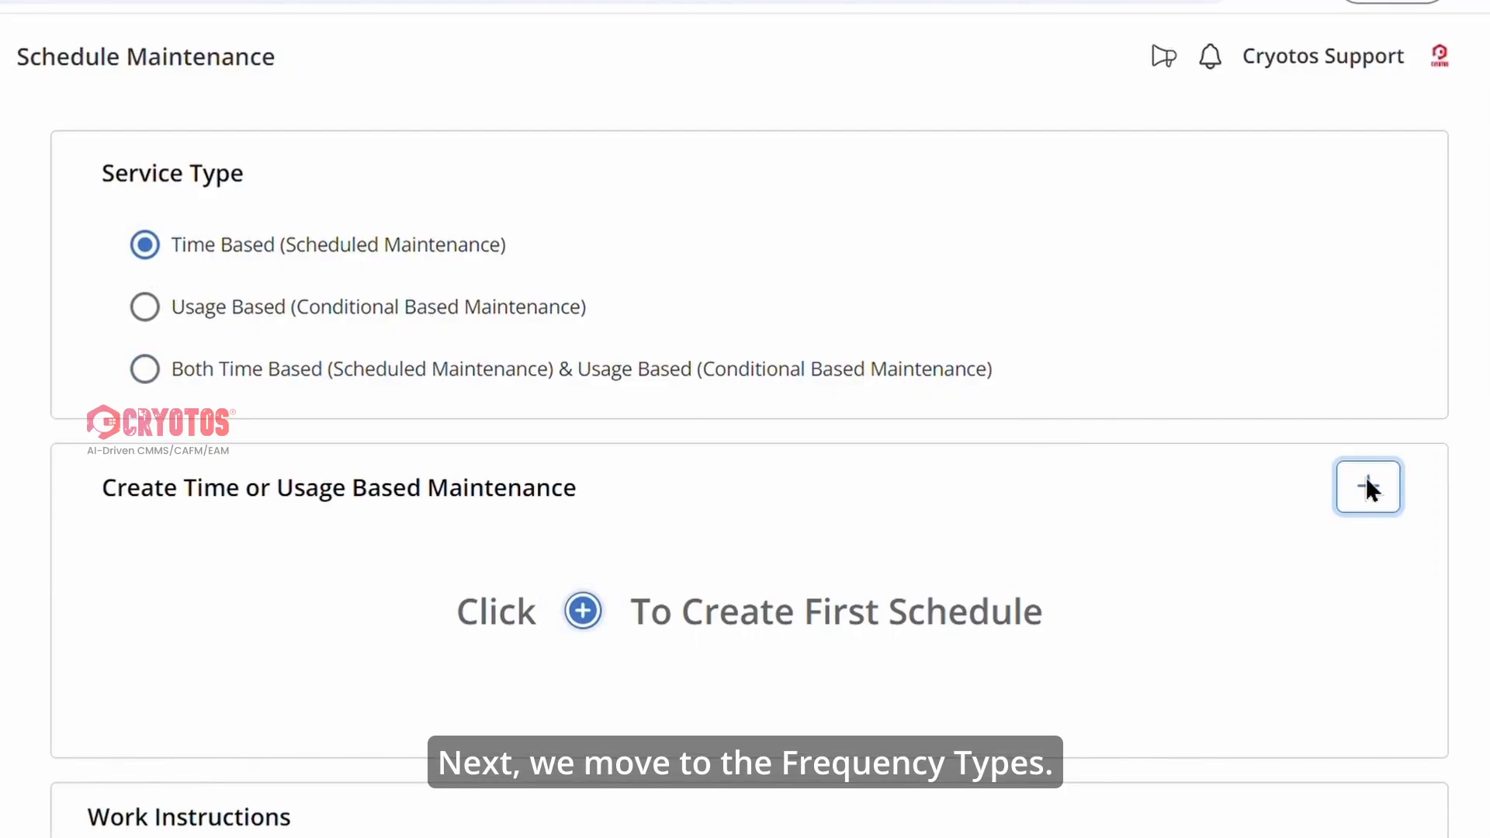
# Start a new time-based schedule, look through the available frequency types, and set the type to WEEKLY.
pyautogui.click(1368, 487)
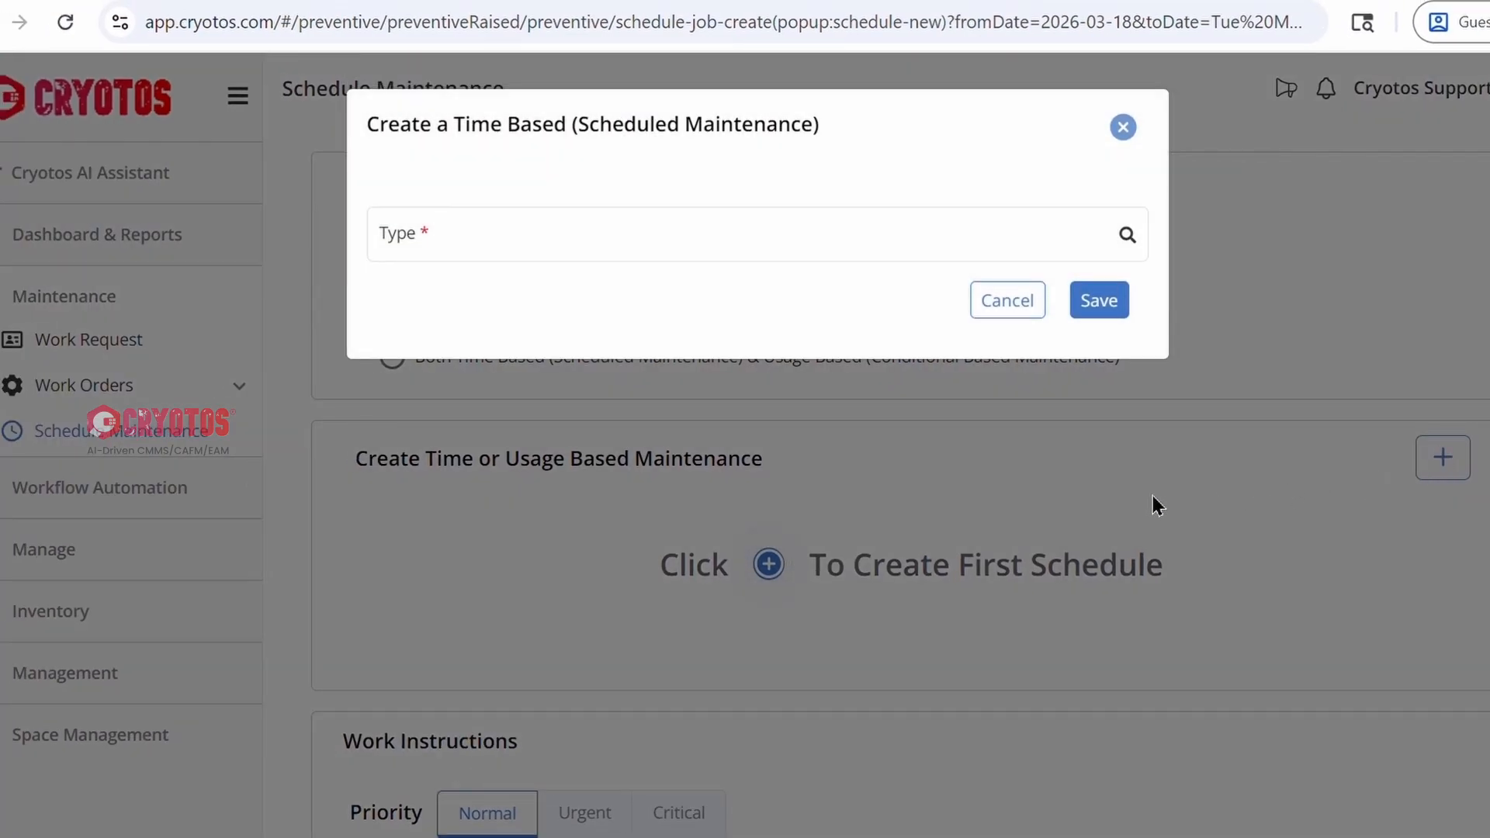
pyautogui.click(799, 296)
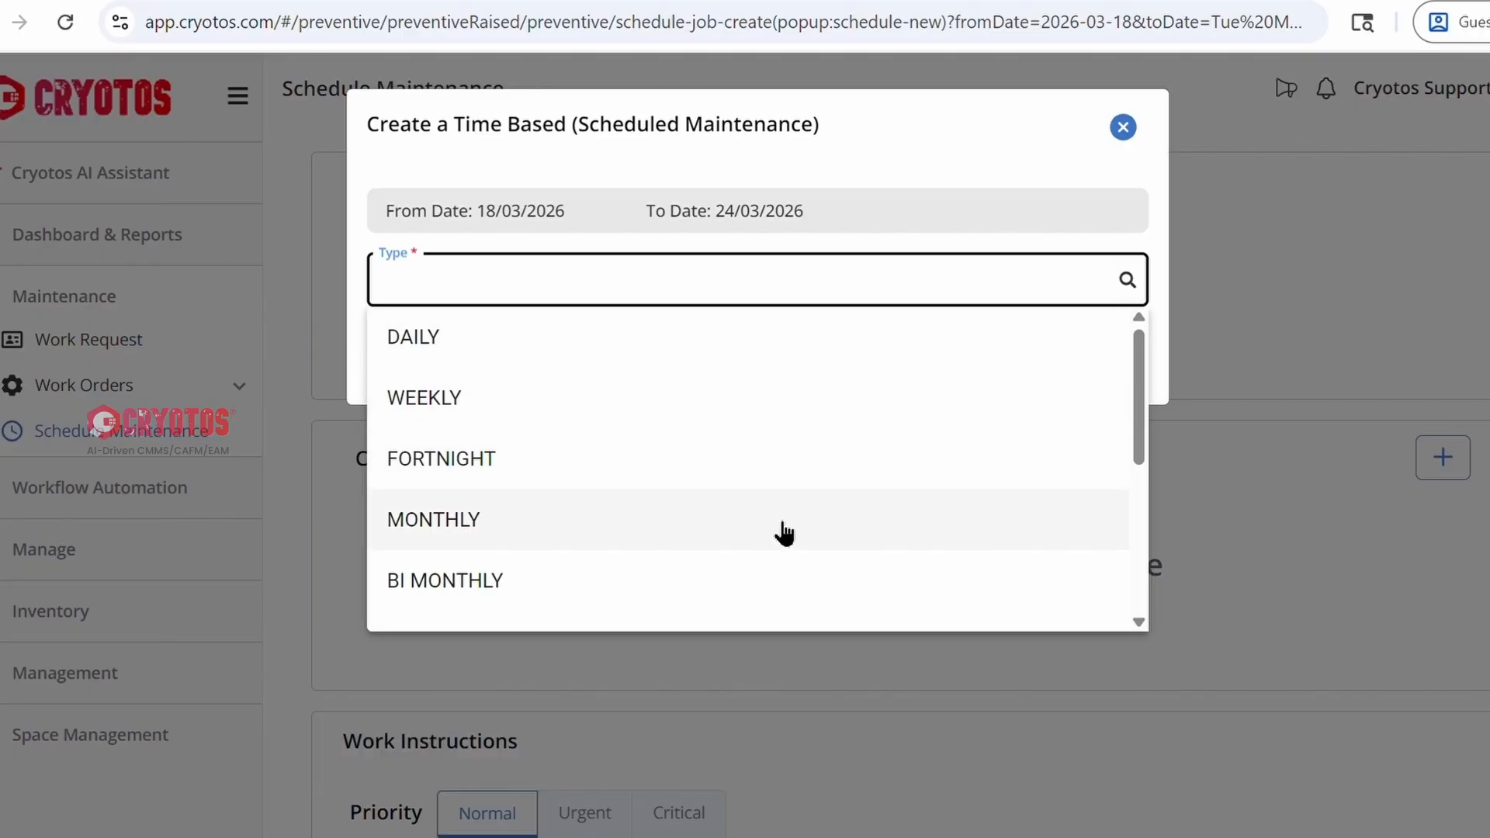
pyautogui.scroll(-3, 776, 504)
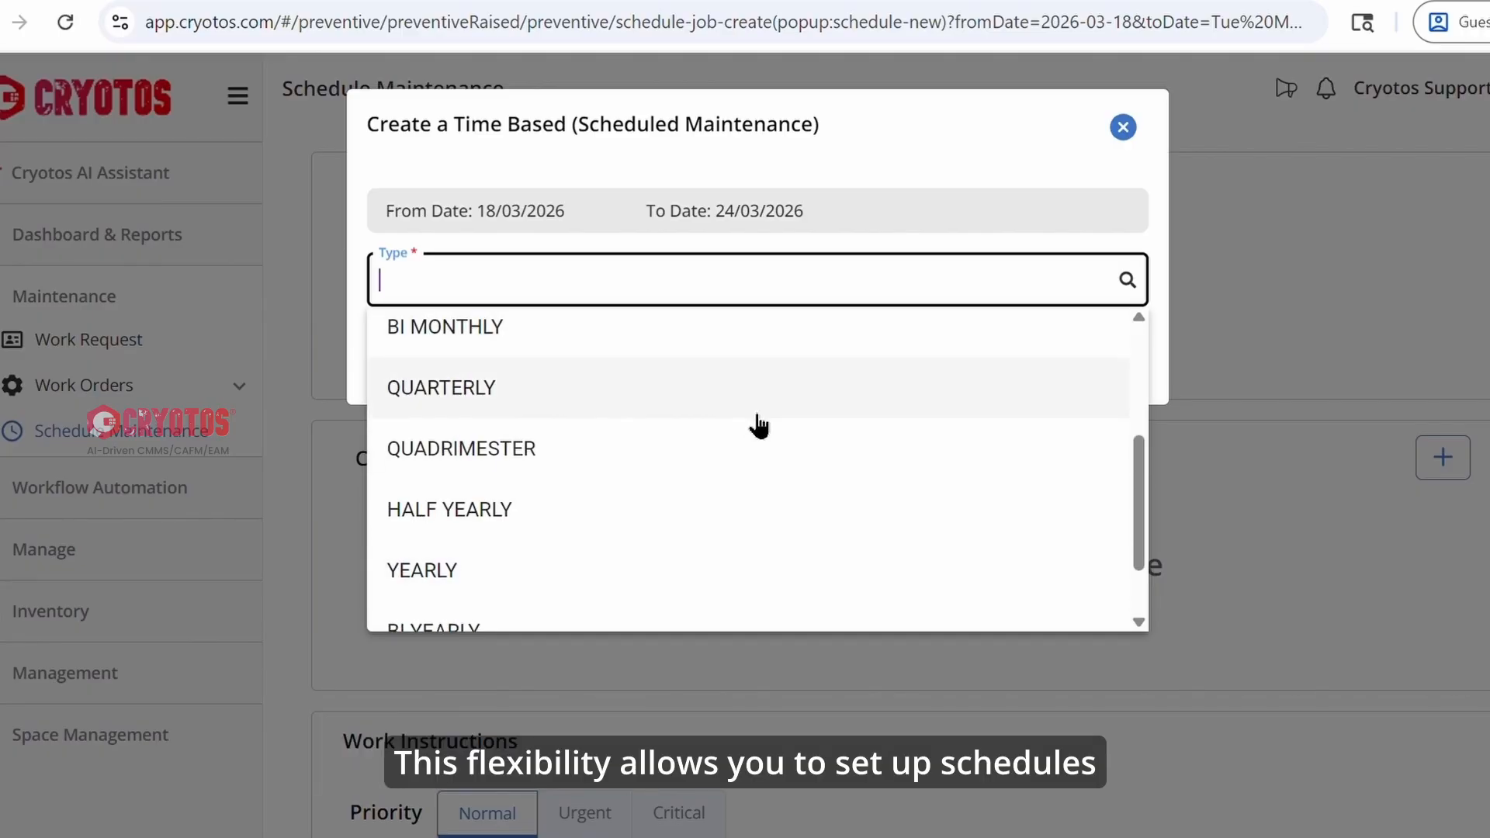
pyautogui.scroll(-2, 780, 509)
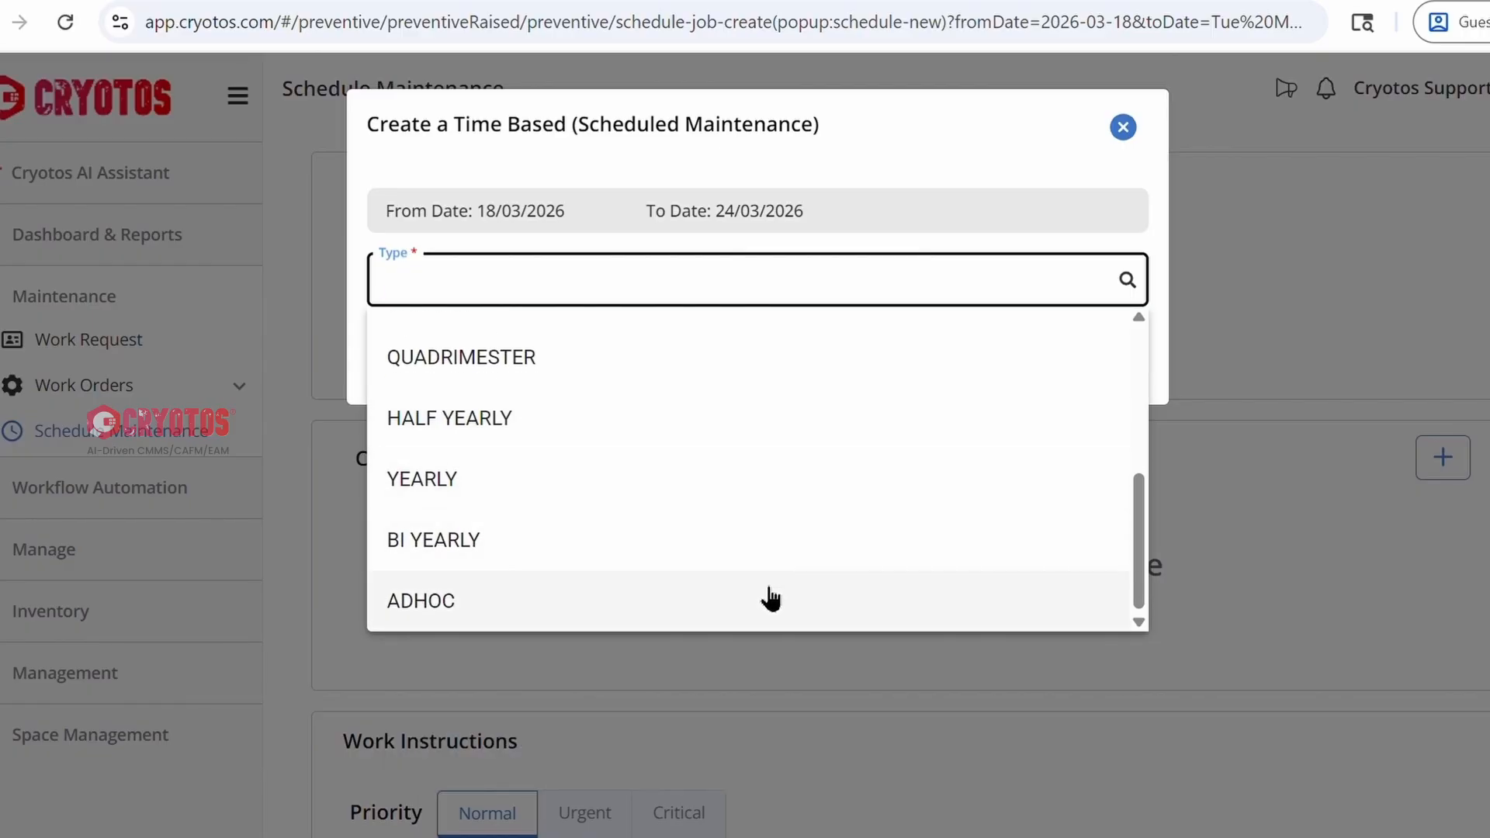
pyautogui.scroll(5, 769, 594)
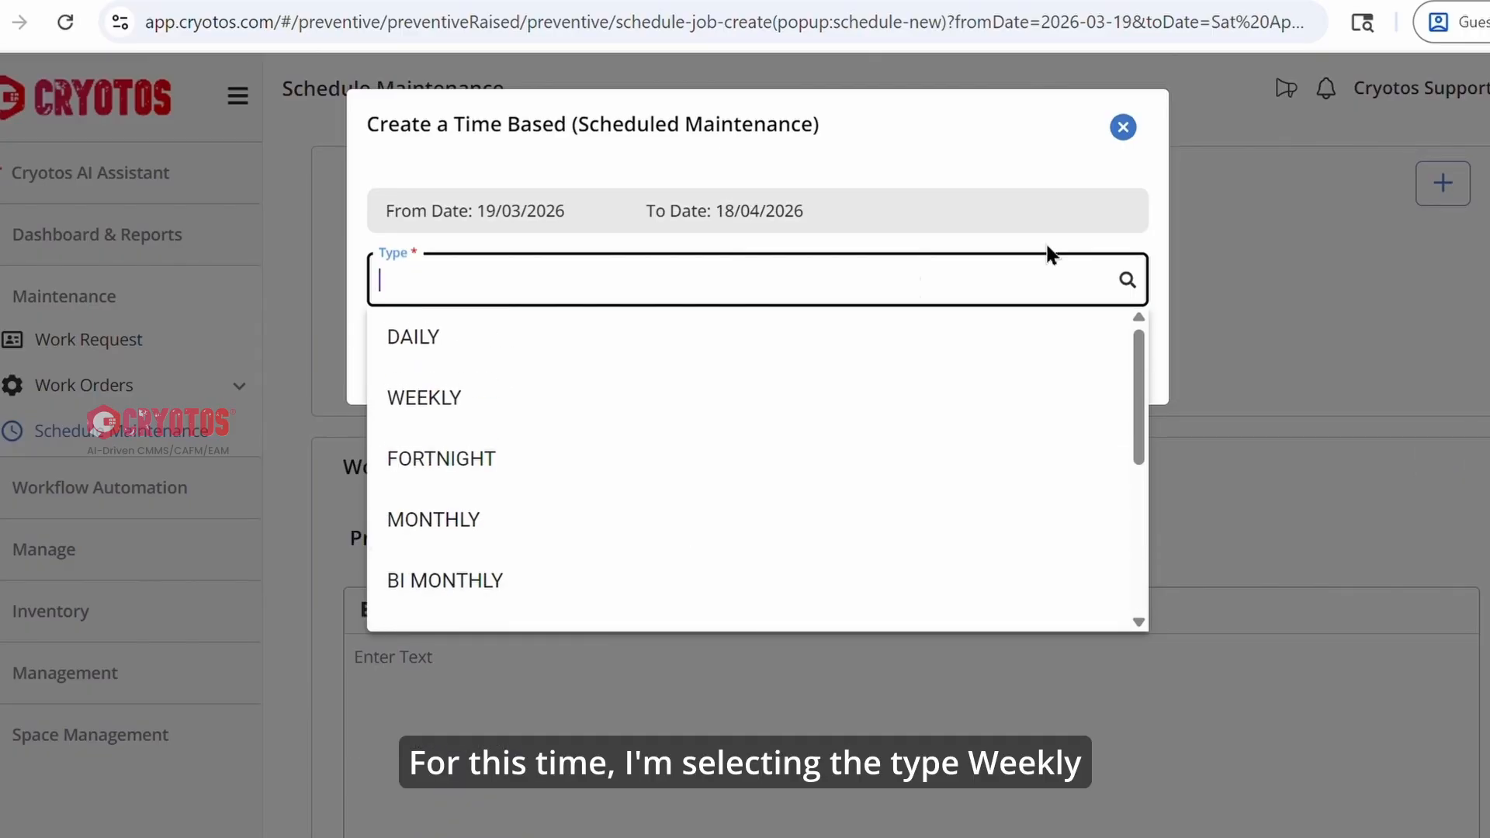
pyautogui.click(684, 407)
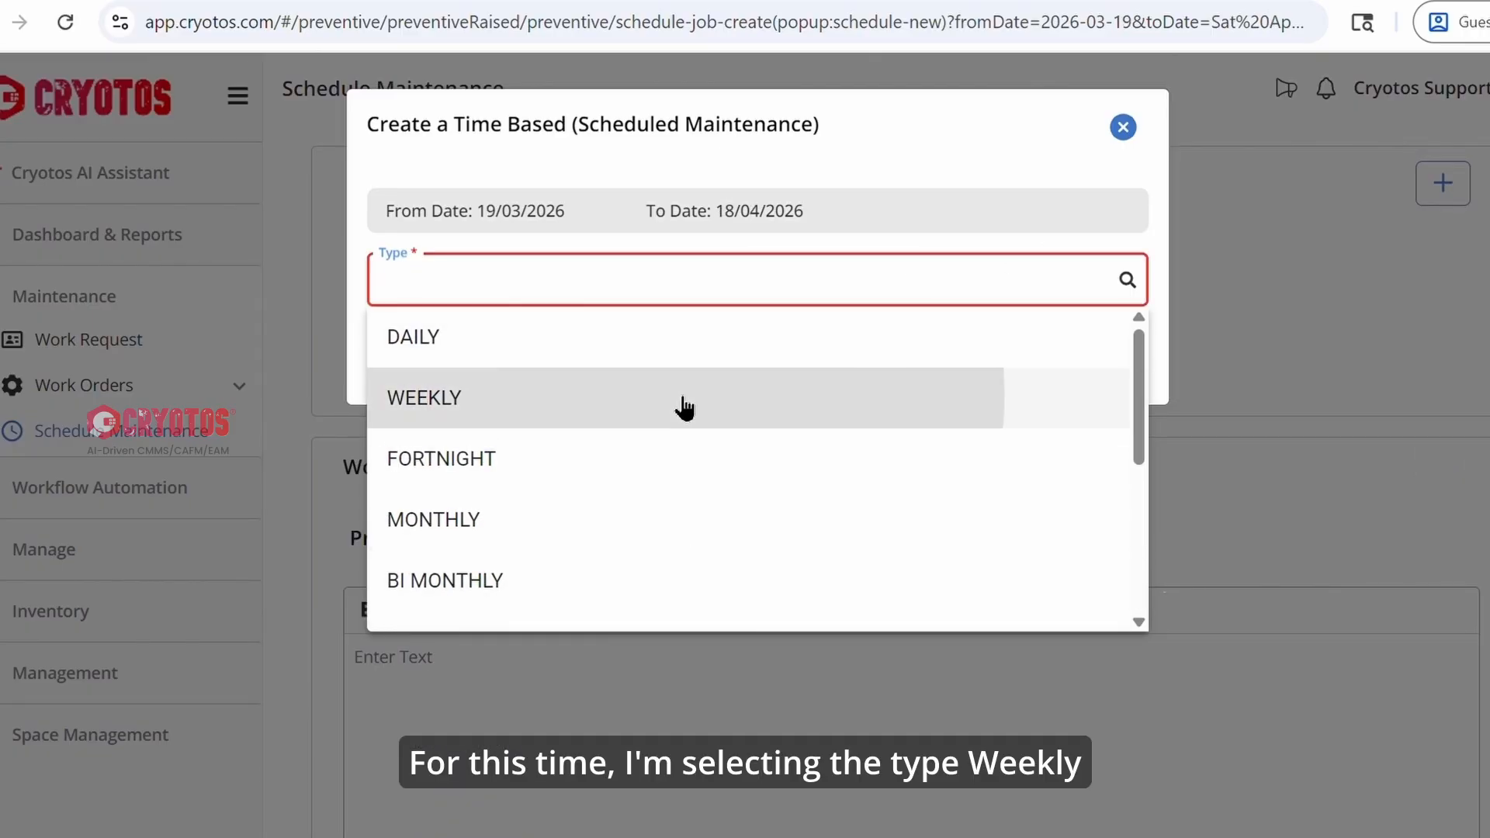
# Set the weekly schedule to run Monday through Friday with a start time of 11:00 AM, and add it.
pyautogui.click(392, 376)
pyautogui.click(440, 376)
pyautogui.click(489, 376)
pyautogui.click(539, 375)
pyautogui.click(589, 375)
pyautogui.click(594, 446)
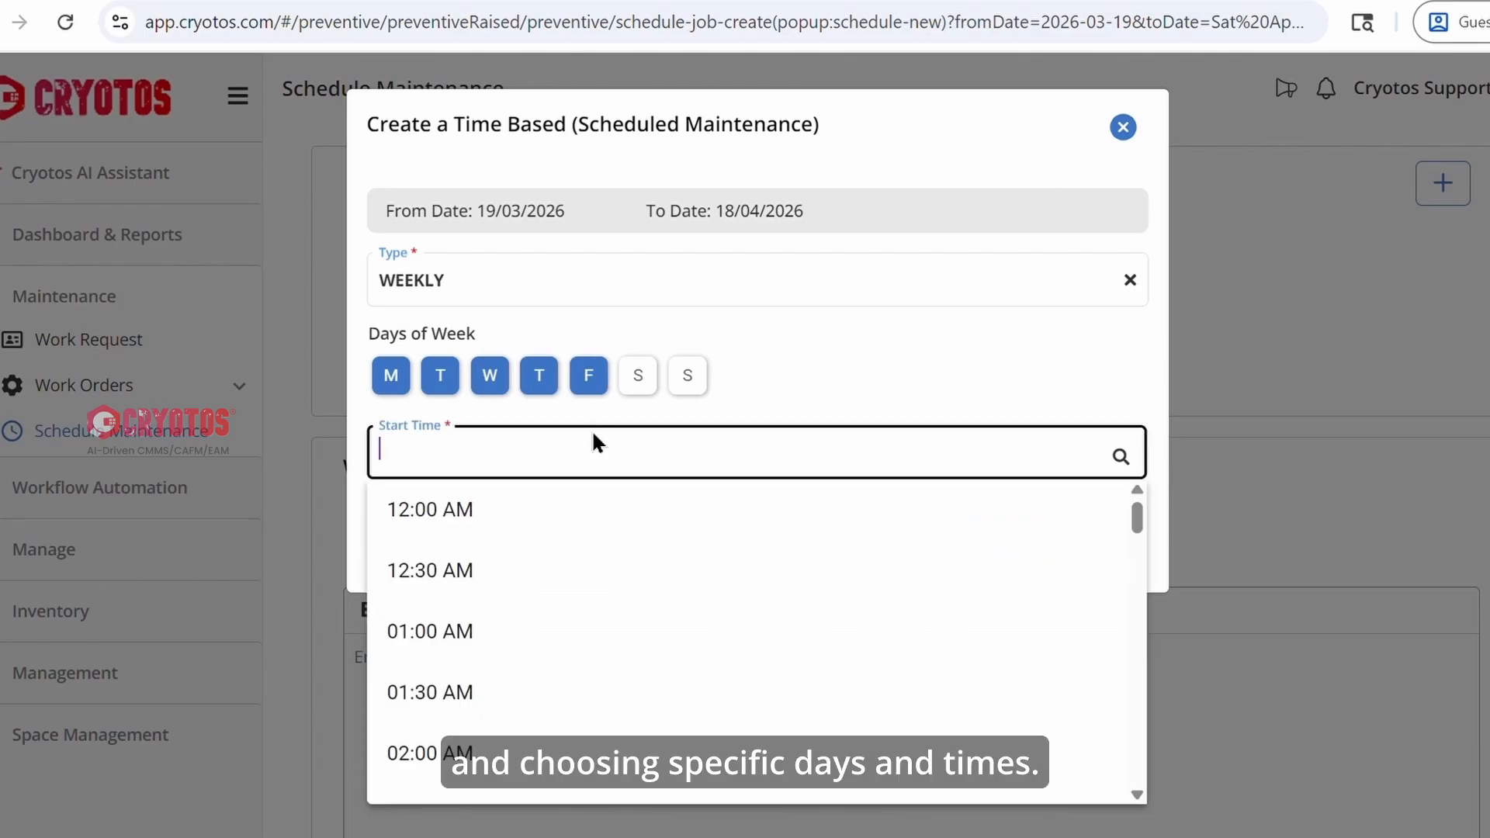
pyautogui.scroll(-15, 586, 717)
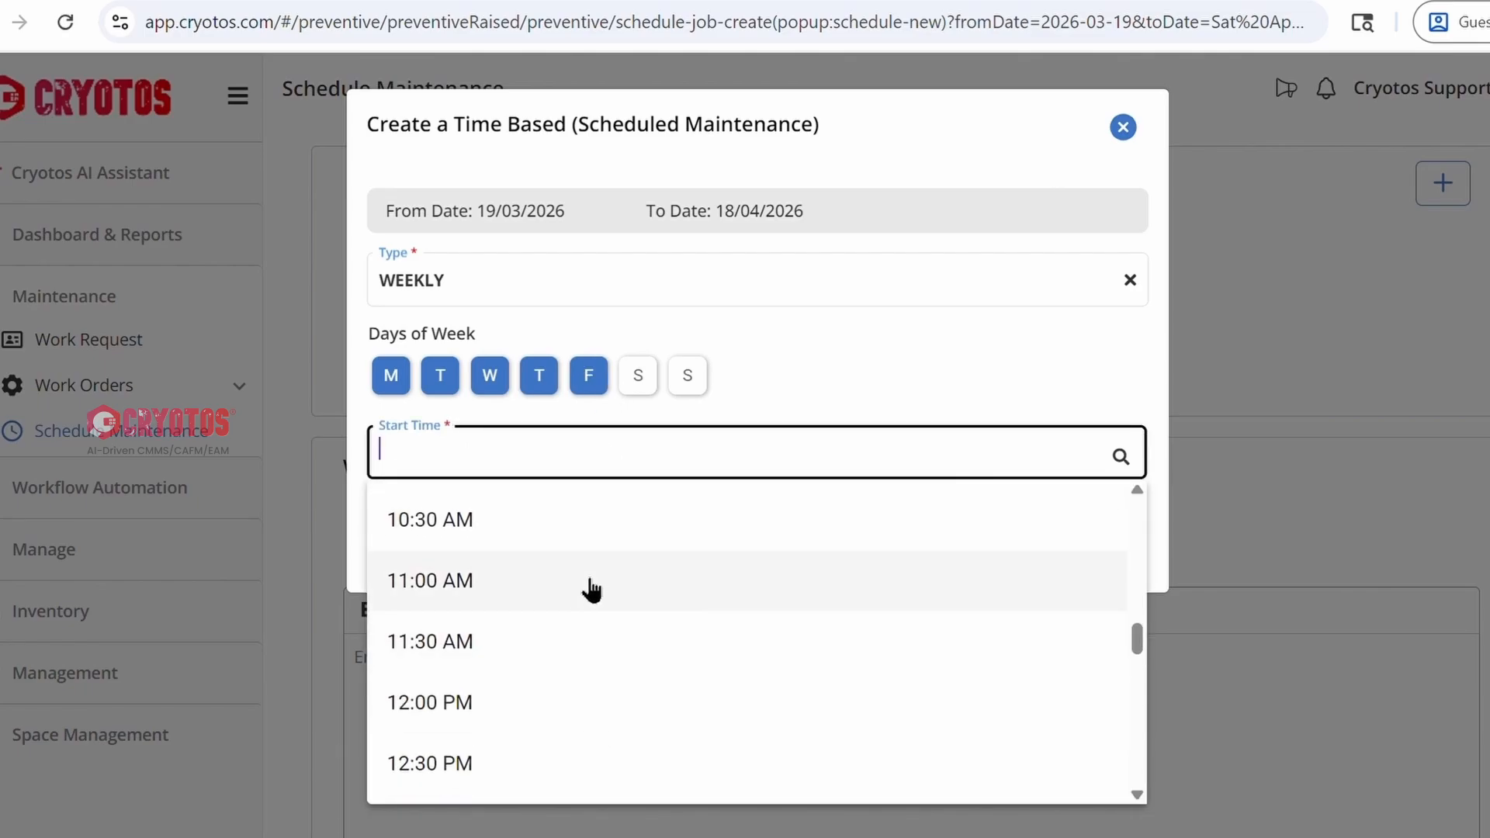
pyautogui.click(591, 589)
pyautogui.click(1113, 534)
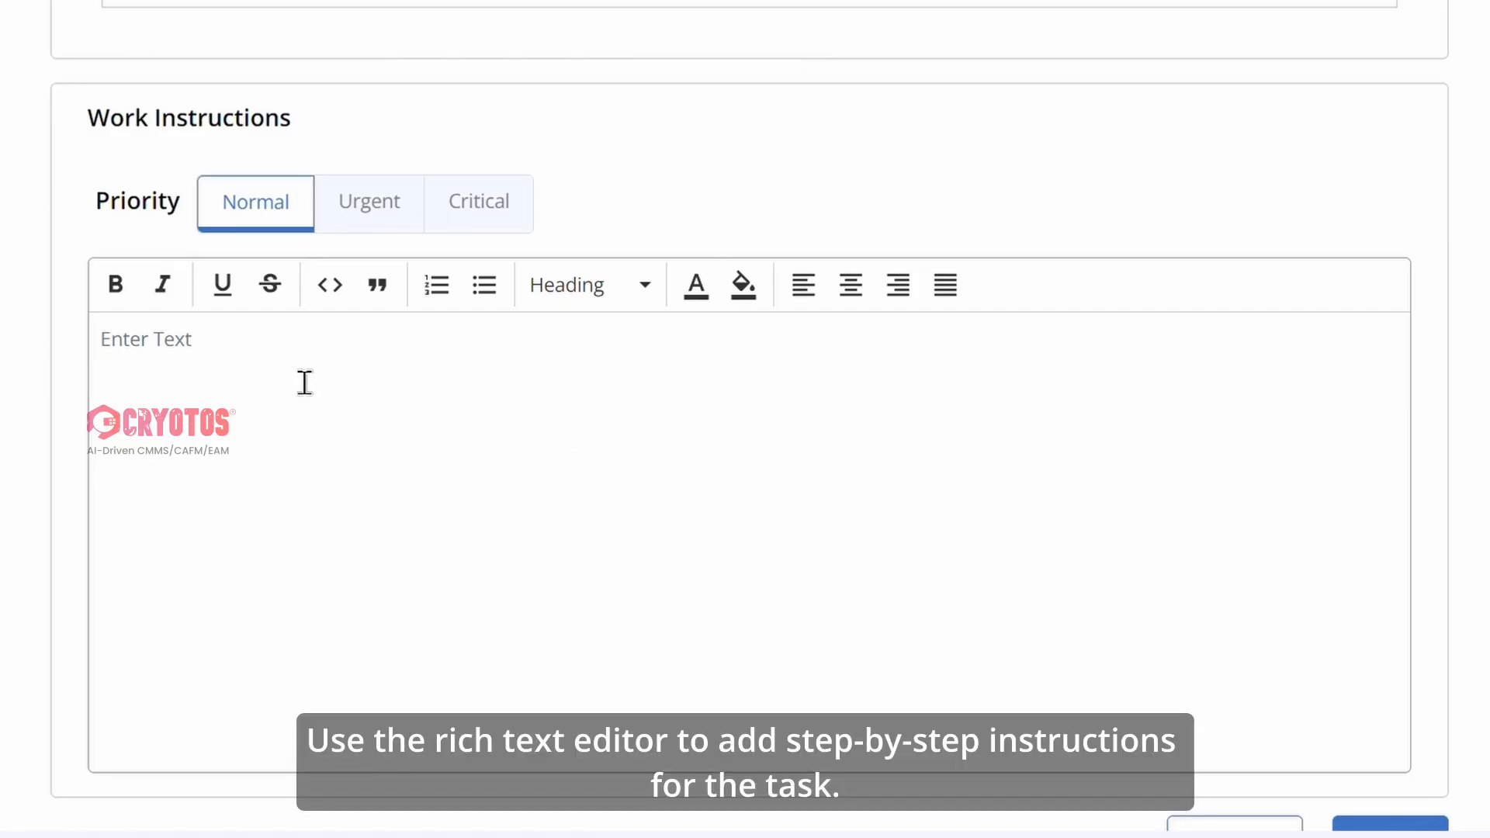
# Try the Urgent and Critical priorities for the work instructions, and return the priority to Normal.
pyautogui.click(304, 382)
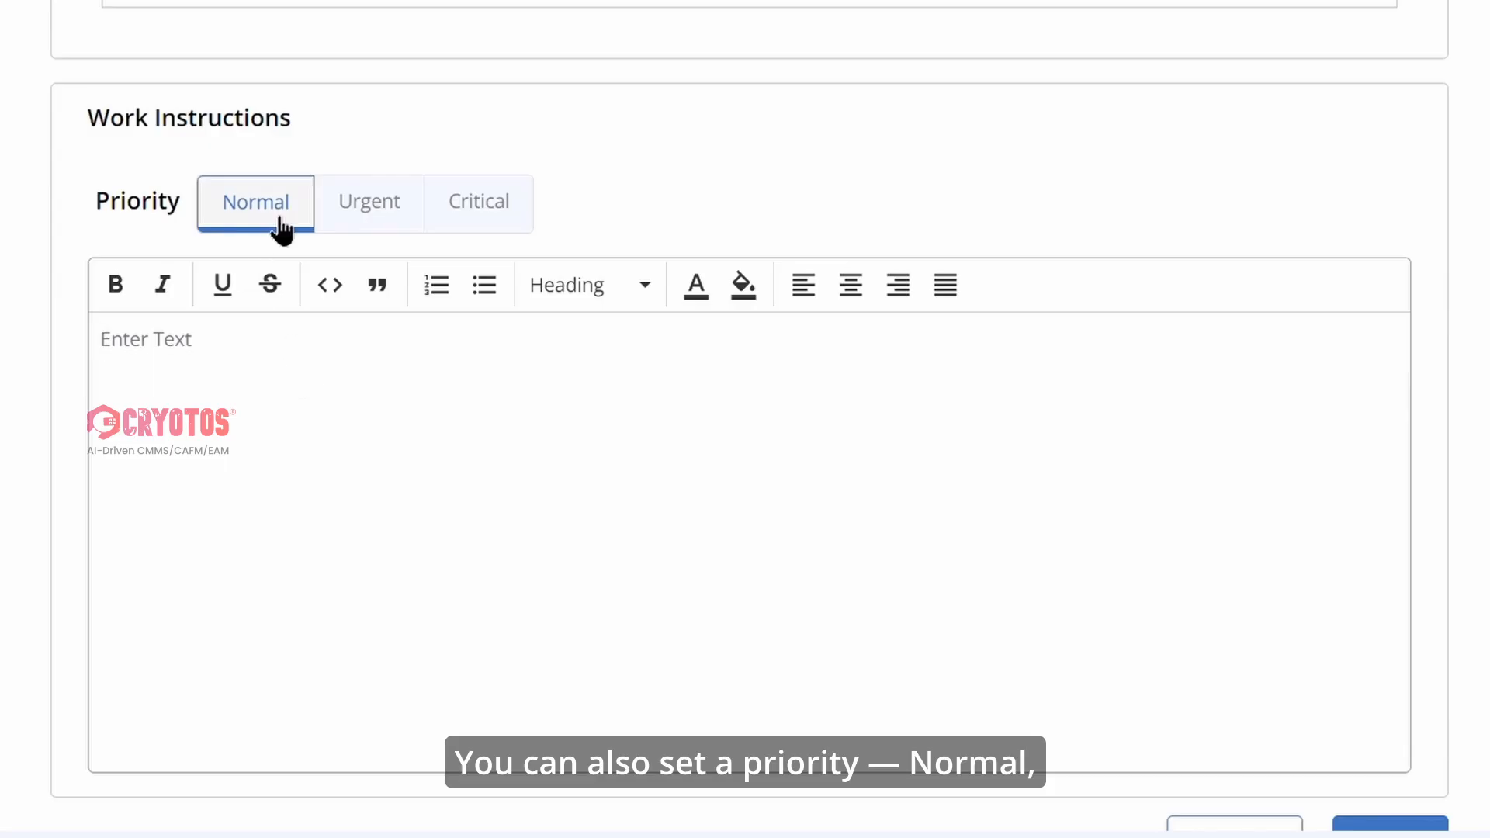
pyautogui.click(391, 217)
pyautogui.click(486, 214)
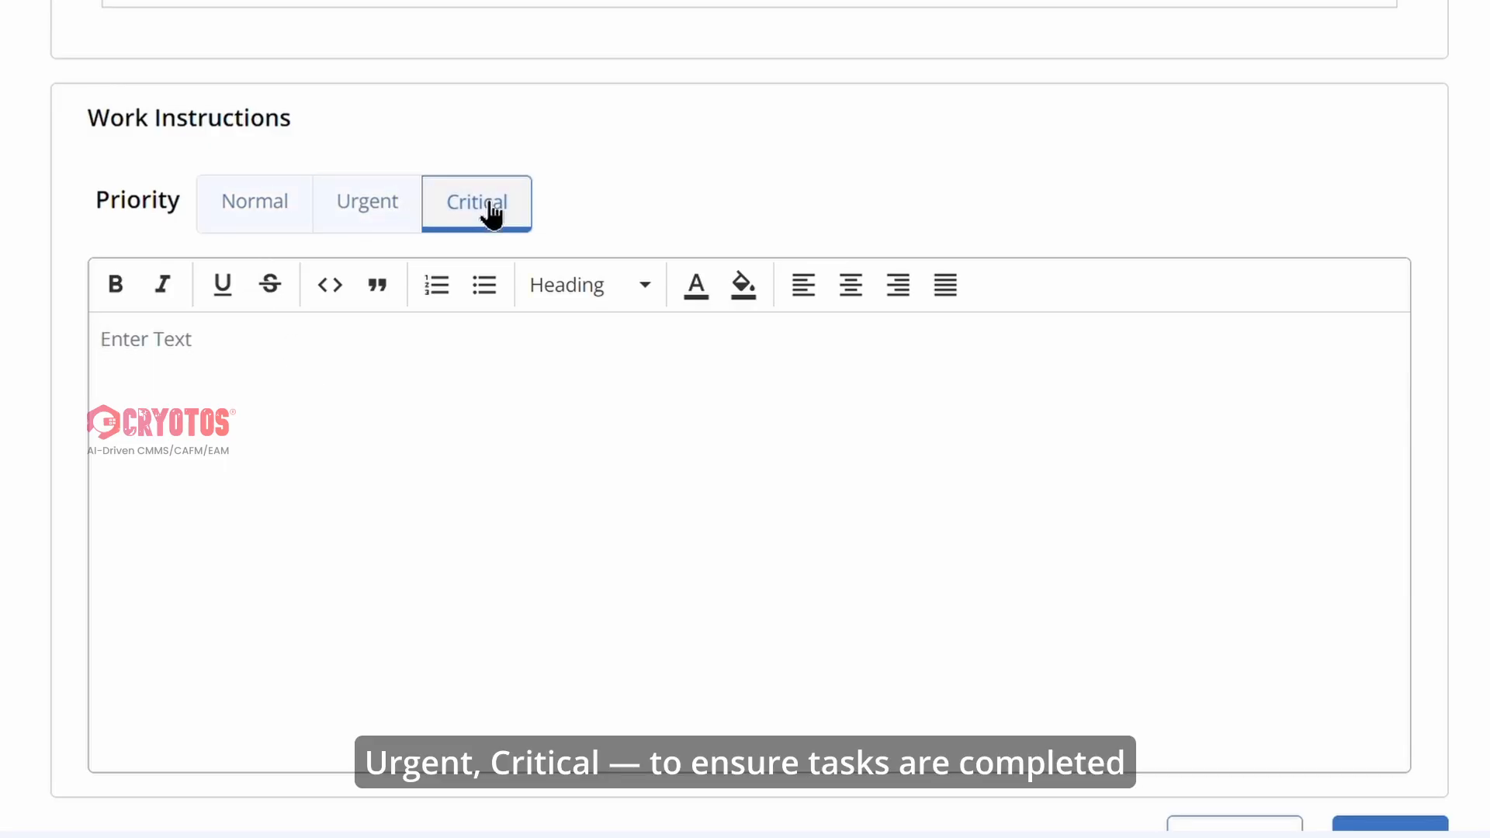
pyautogui.click(257, 223)
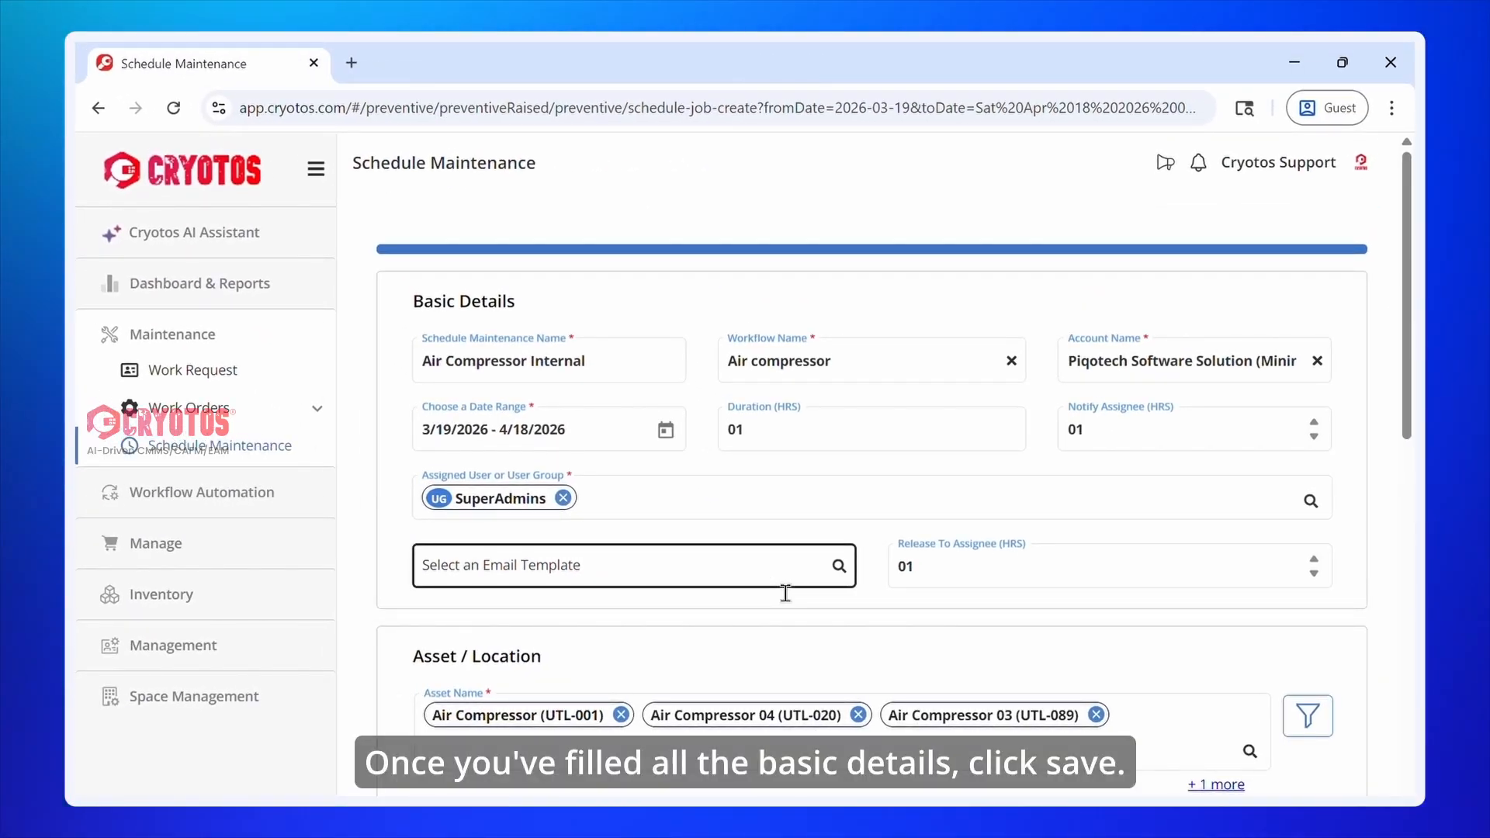
# Save the Air Compressor Internal scheduled maintenance.
pyautogui.scroll(-8, 786, 593)
pyautogui.scroll(-5, 785, 593)
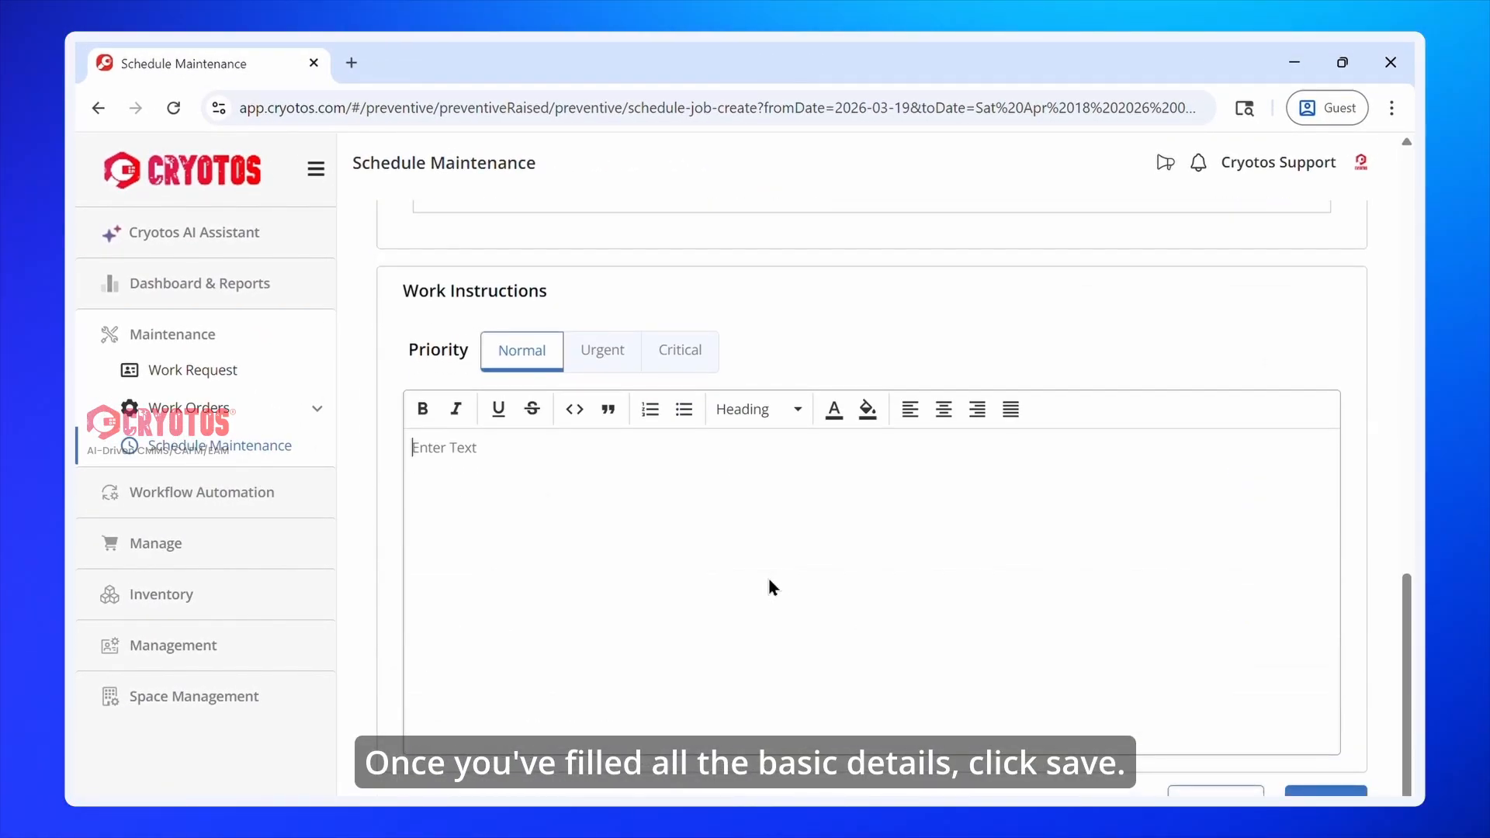
pyautogui.click(1322, 725)
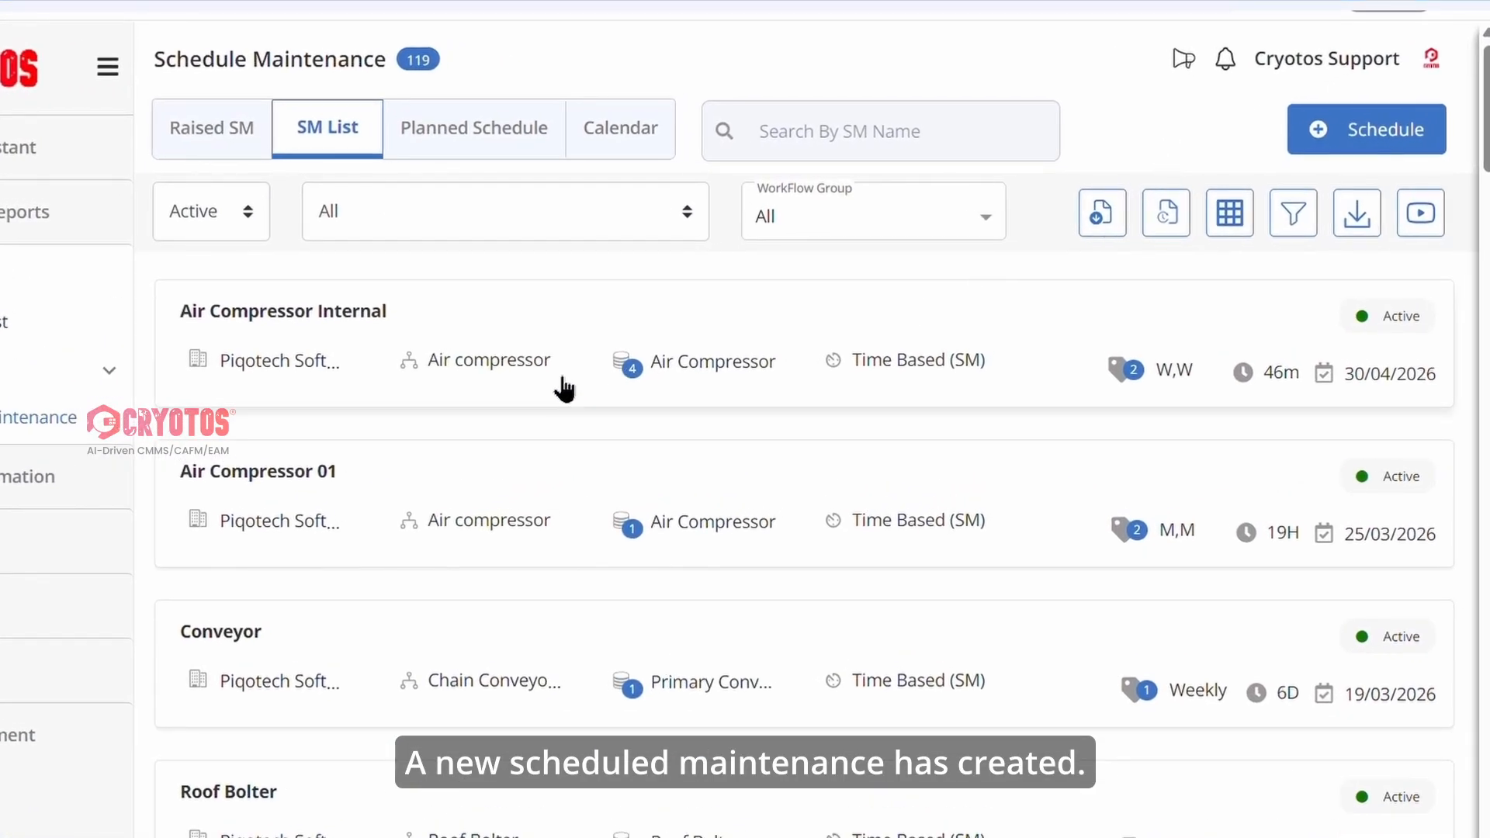
# Examine the generated schedule entries of Air Compressor Internal and the planned maintenance in the March 2026 calendar.
pyautogui.click(537, 306)
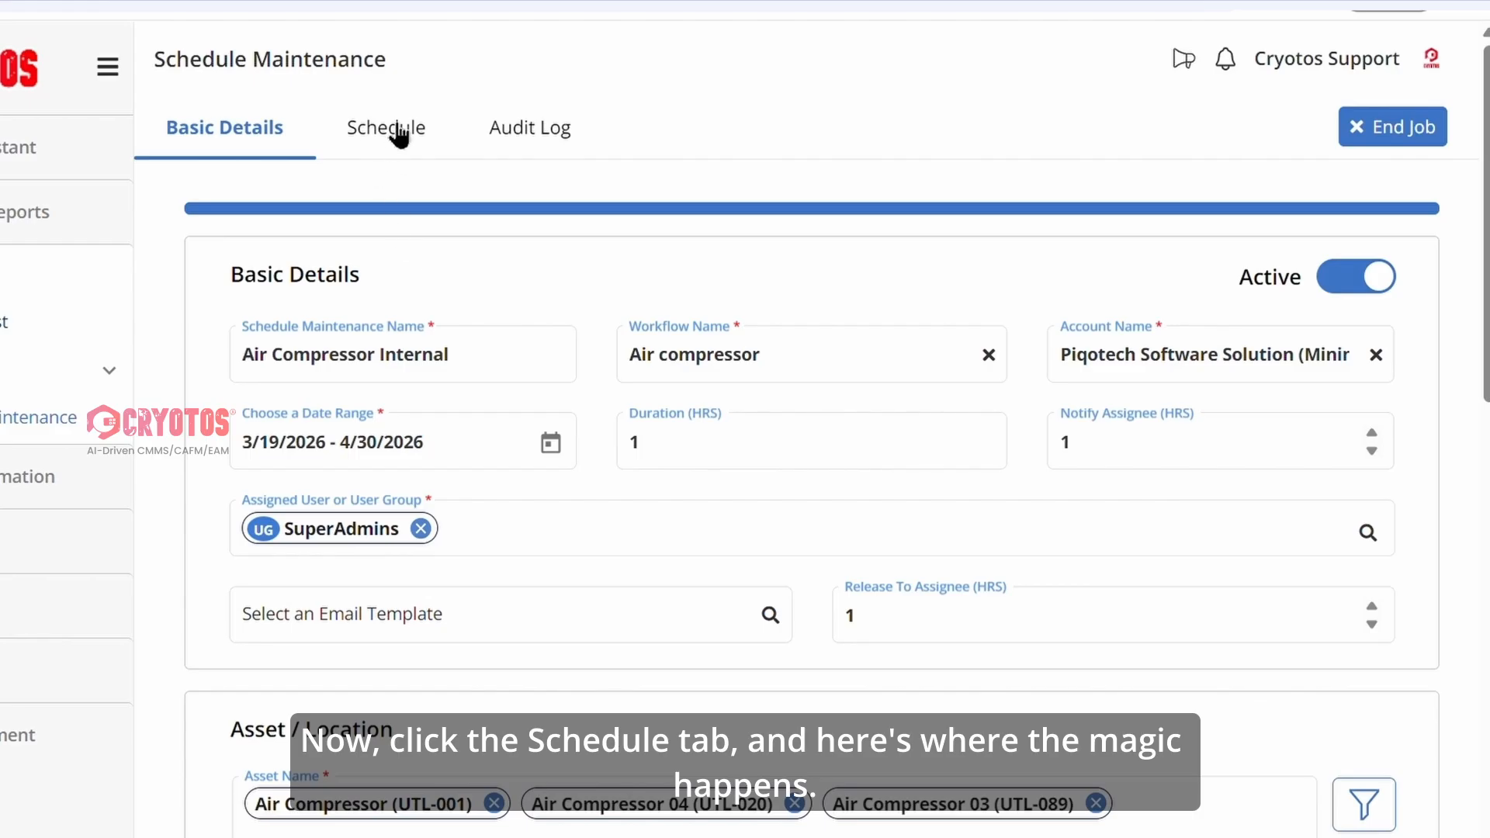
pyautogui.click(399, 131)
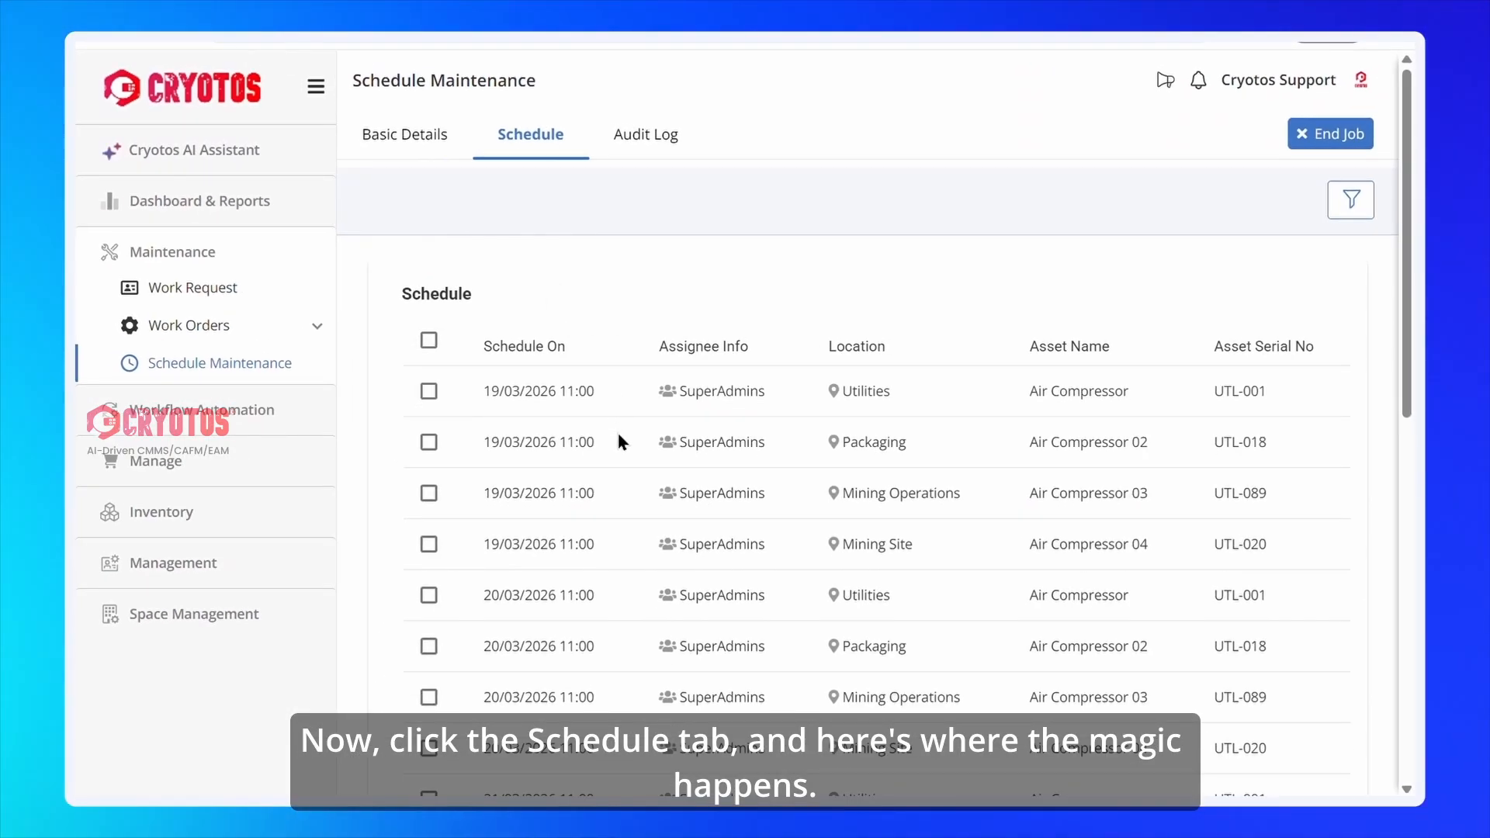
pyautogui.scroll(-10, 620, 440)
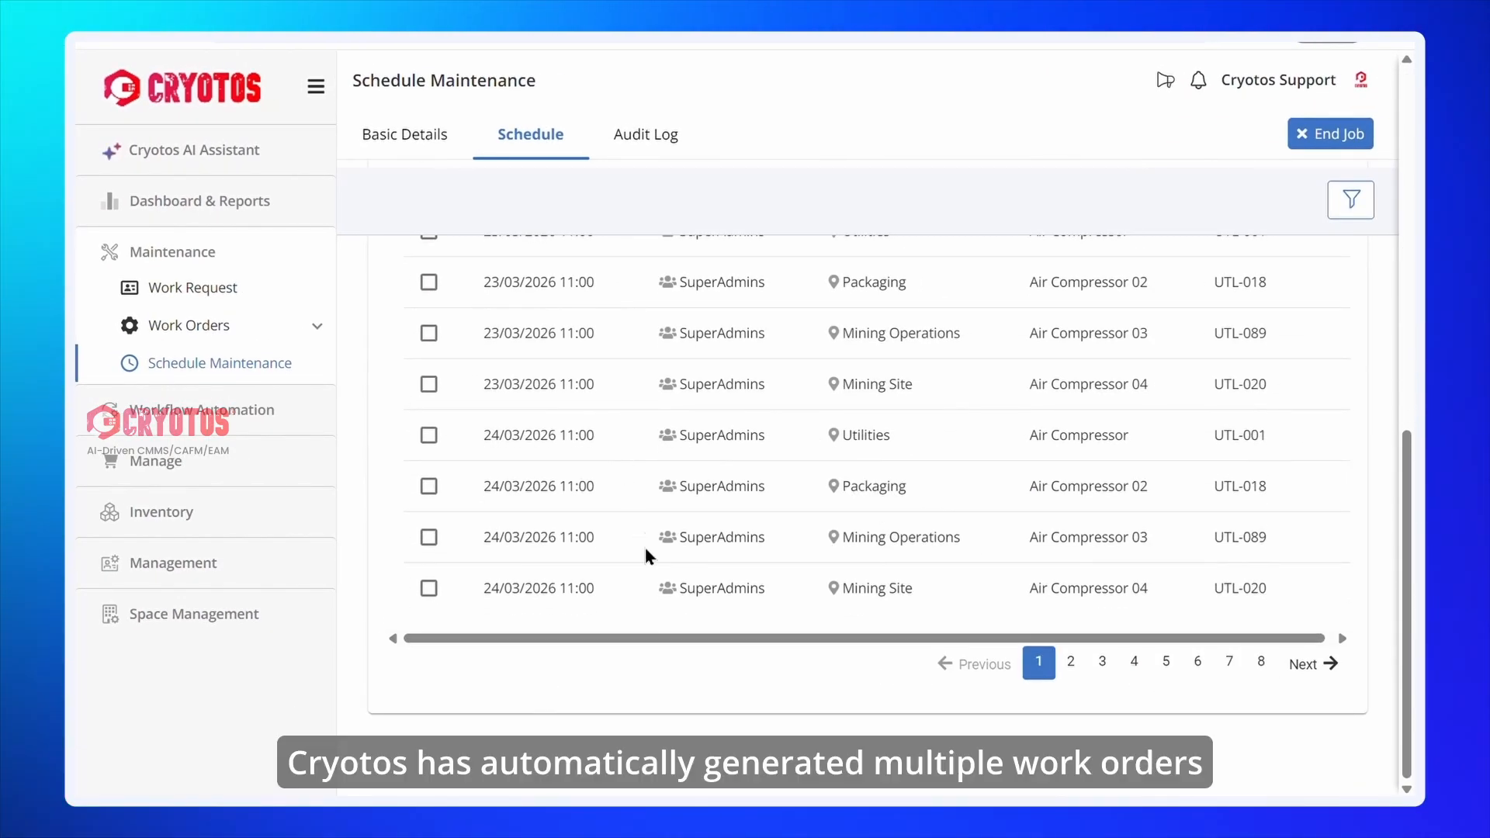
pyautogui.scroll(10, 660, 621)
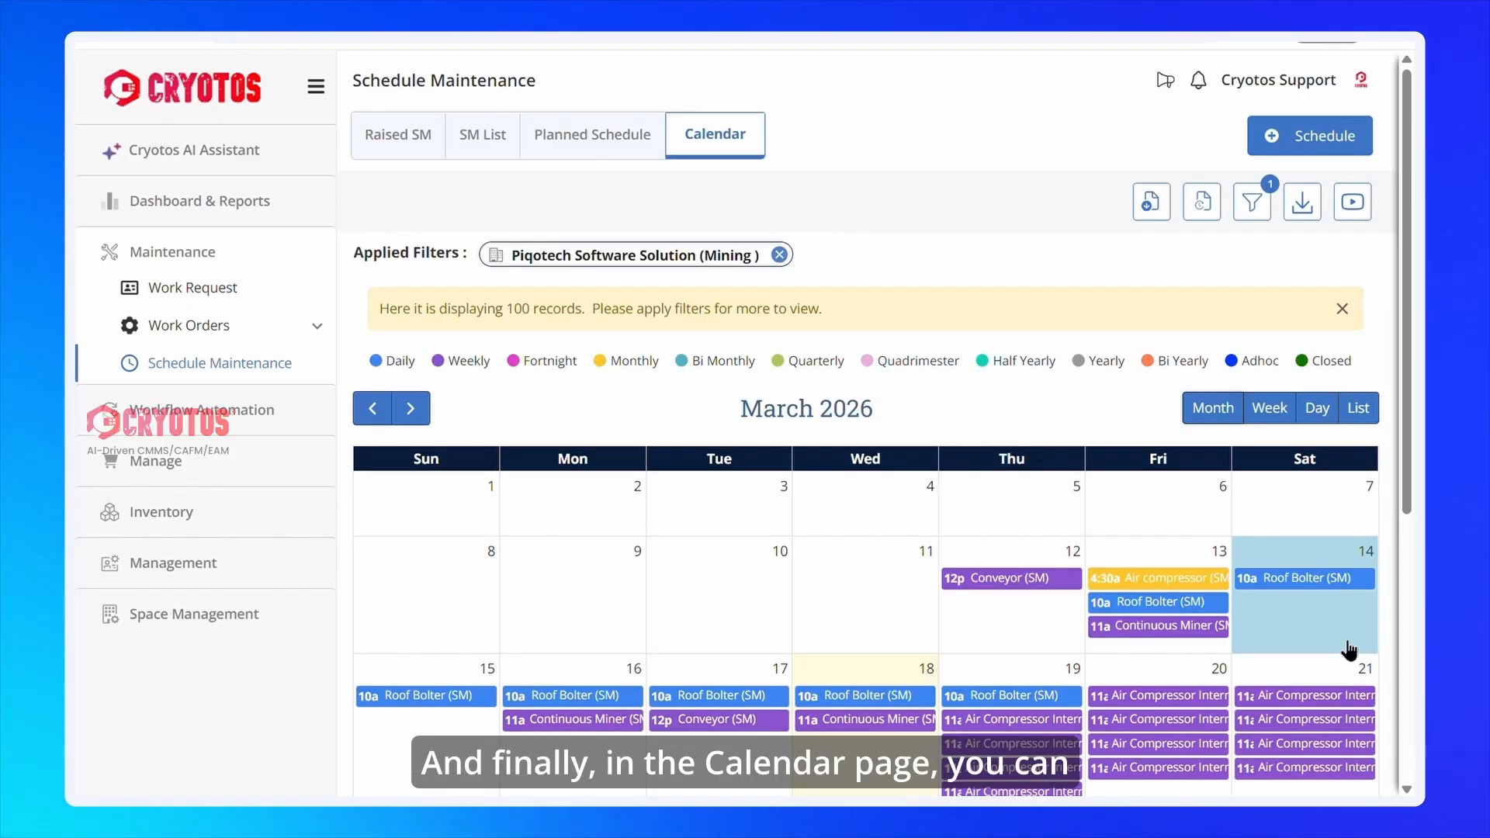
pyautogui.scroll(-3, 1149, 590)
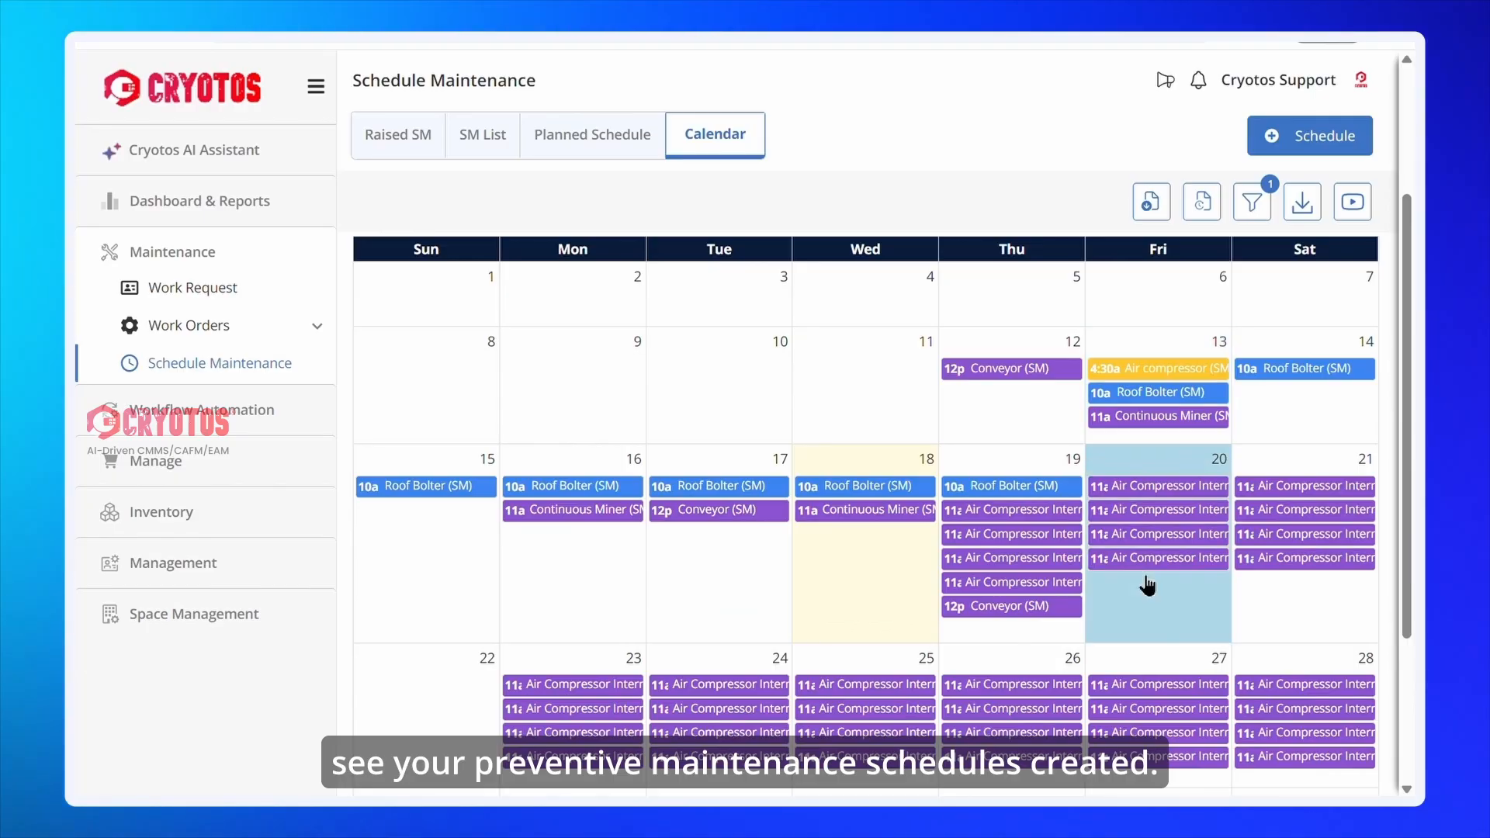